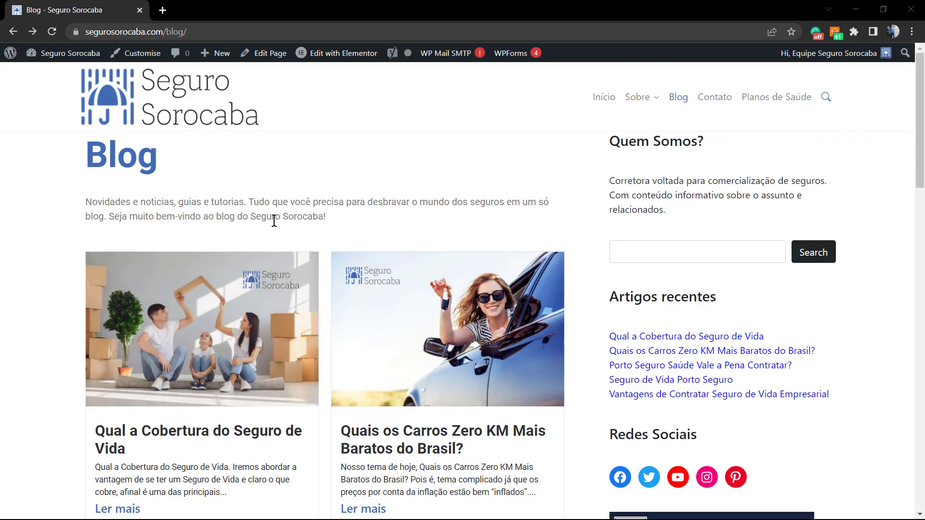
Step: Open the 'Qual a Cobertura do Seguro de Vida' post, then go back to the blog listing
{"action": "left_click", "coordinate": [209, 330]}
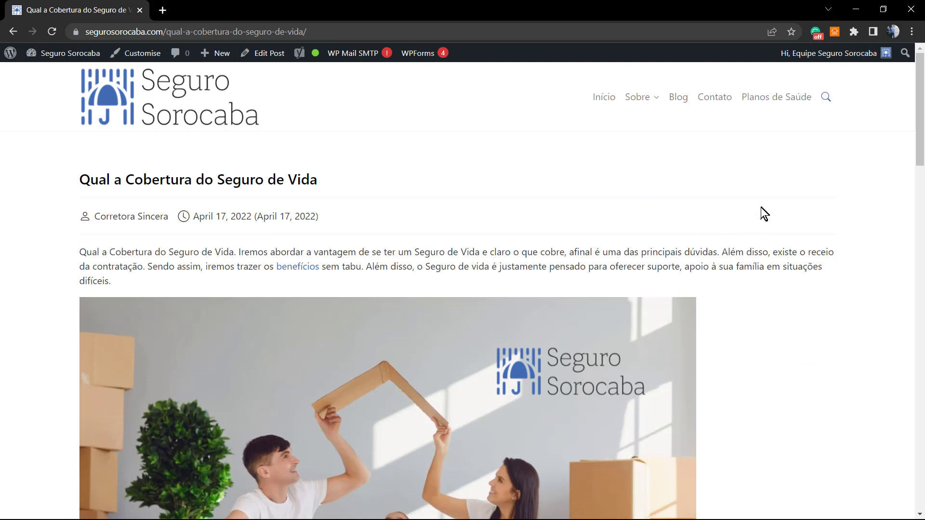
{"action": "left_click", "coordinate": [13, 32]}
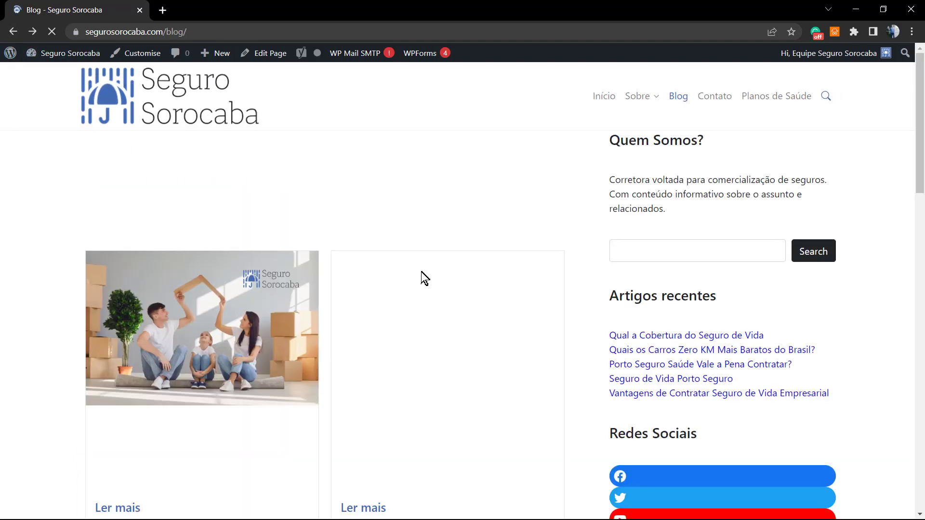
{"action": "scroll", "coordinate": [417, 264], "scroll_direction": "down", "scroll_amount": 5}
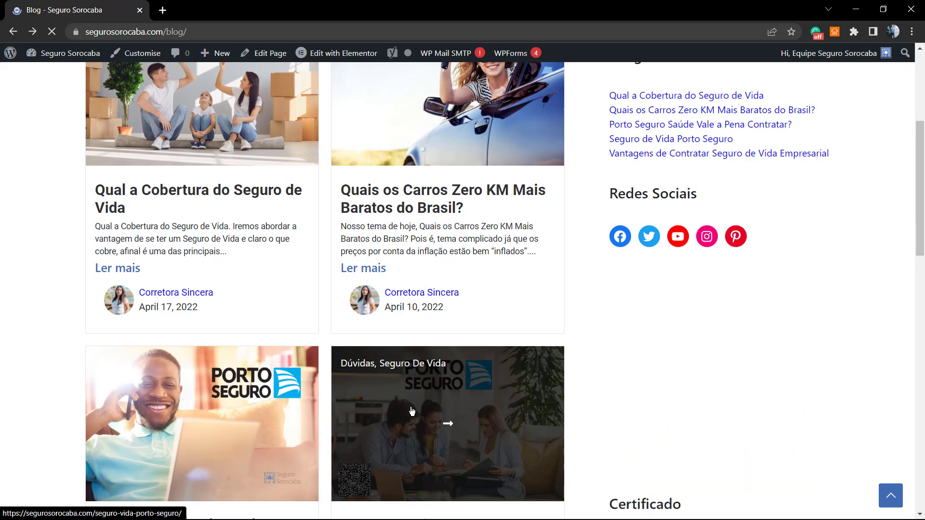
Step: Open the 'Seguro de Vida Porto Seguro' post and scroll through it
{"action": "left_click", "coordinate": [472, 371]}
{"action": "scroll", "coordinate": [543, 265], "scroll_direction": "down", "scroll_amount": 1}
{"action": "scroll", "coordinate": [522, 263], "scroll_direction": "up", "scroll_amount": 1}
{"action": "scroll", "coordinate": [619, 319], "scroll_direction": "down", "scroll_amount": 5}
{"action": "scroll", "coordinate": [619, 320], "scroll_direction": "down", "scroll_amount": 7}
{"action": "scroll", "coordinate": [619, 323], "scroll_direction": "up", "scroll_amount": 14}
{"action": "scroll", "coordinate": [610, 322], "scroll_direction": "down", "scroll_amount": 5}
{"action": "scroll", "coordinate": [599, 325], "scroll_direction": "down", "scroll_amount": 3}
{"action": "scroll", "coordinate": [597, 324], "scroll_direction": "up", "scroll_amount": 7}
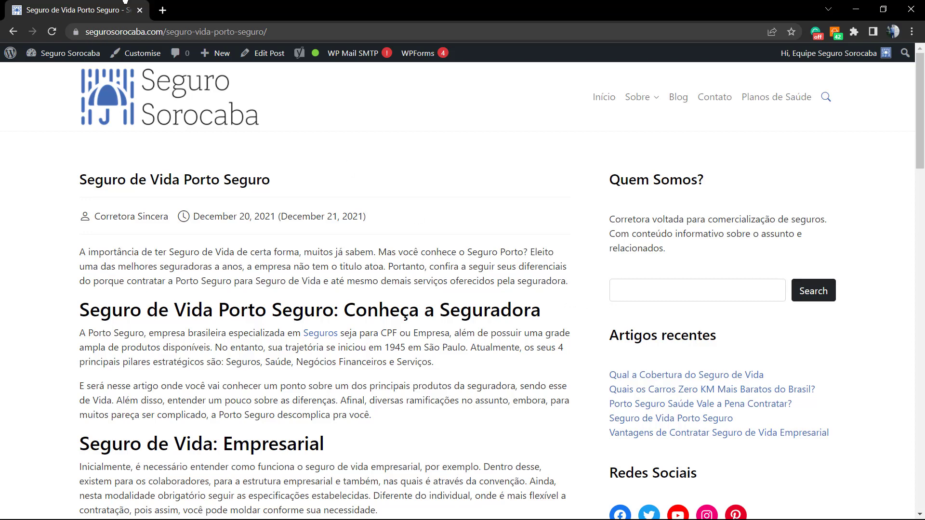
Step: Return to the listing, reopen 'Qual a Cobertura do Seguro de Vida' and select its title and byline
{"action": "left_click", "coordinate": [13, 32]}
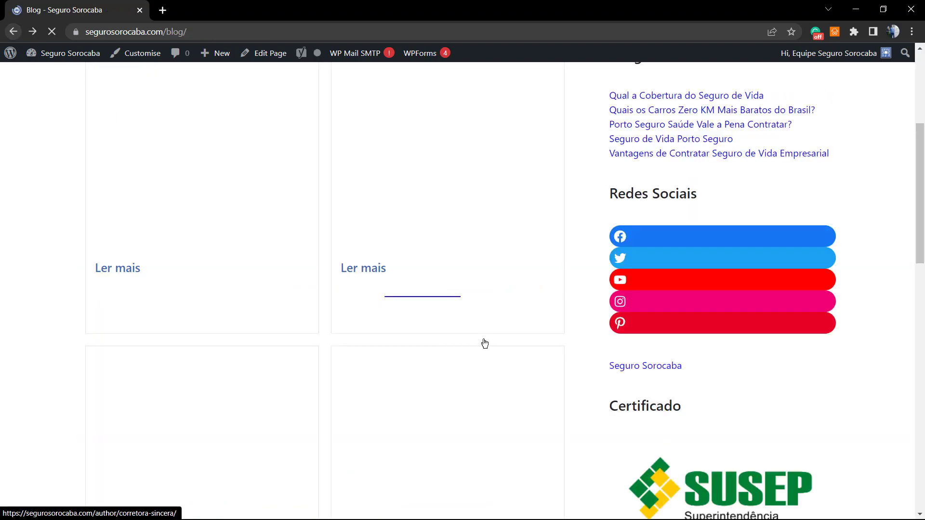
{"action": "scroll", "coordinate": [241, 310], "scroll_direction": "up", "scroll_amount": 5}
{"action": "left_click", "coordinate": [202, 341]}
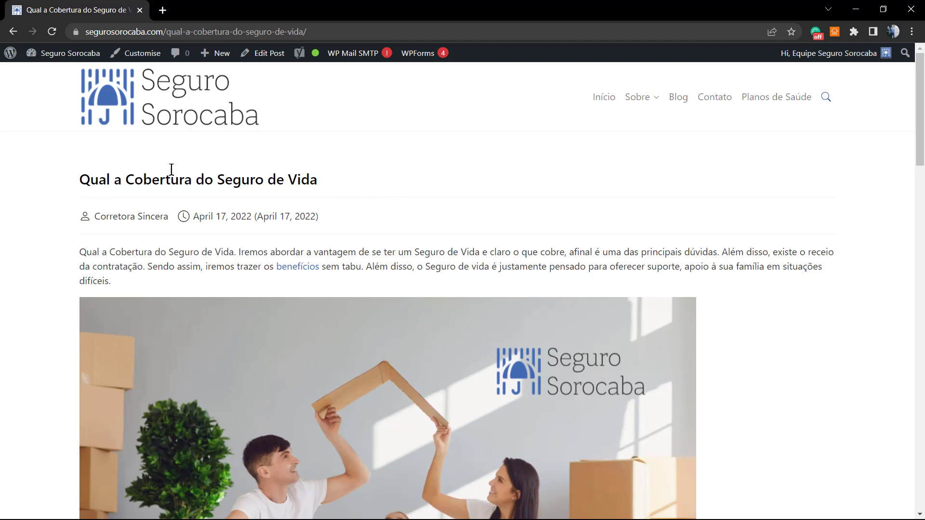
{"action": "left_click_drag", "start_coordinate": [82, 180], "coordinate": [354, 224]}
{"action": "left_click", "coordinate": [353, 224]}
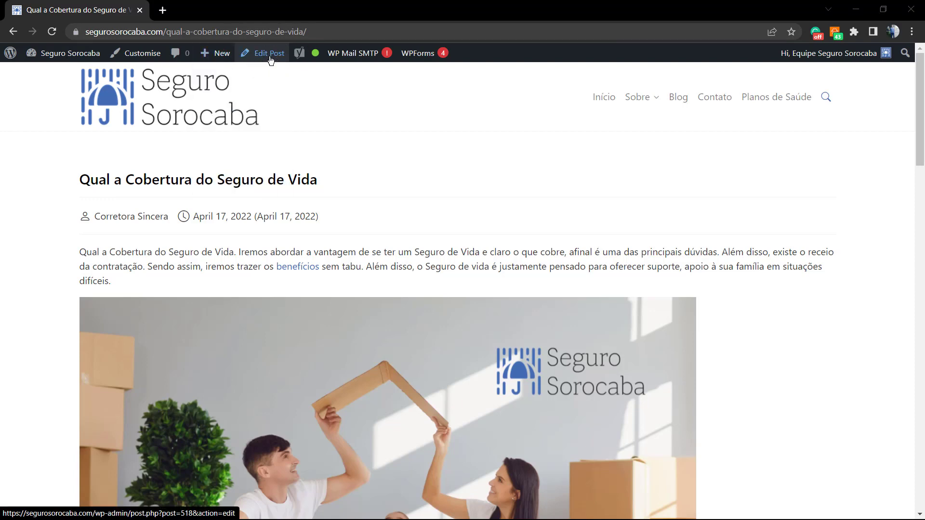
Step: Open the post in the block editor and collapse Featured image to reach the Anzu Layout panel
{"action": "key", "text": "ctrl+plus"}
{"action": "left_click", "coordinate": [297, 59]}
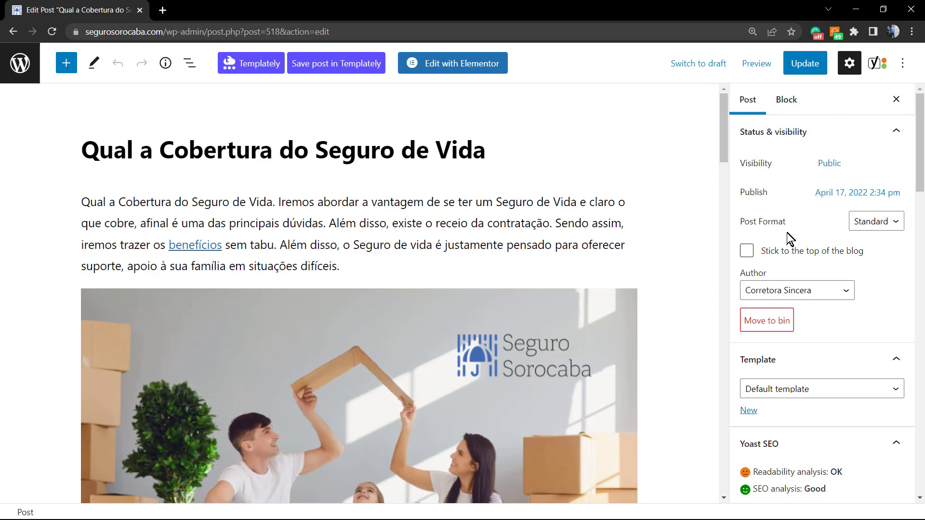
{"action": "scroll", "coordinate": [791, 238], "scroll_direction": "down", "scroll_amount": 4}
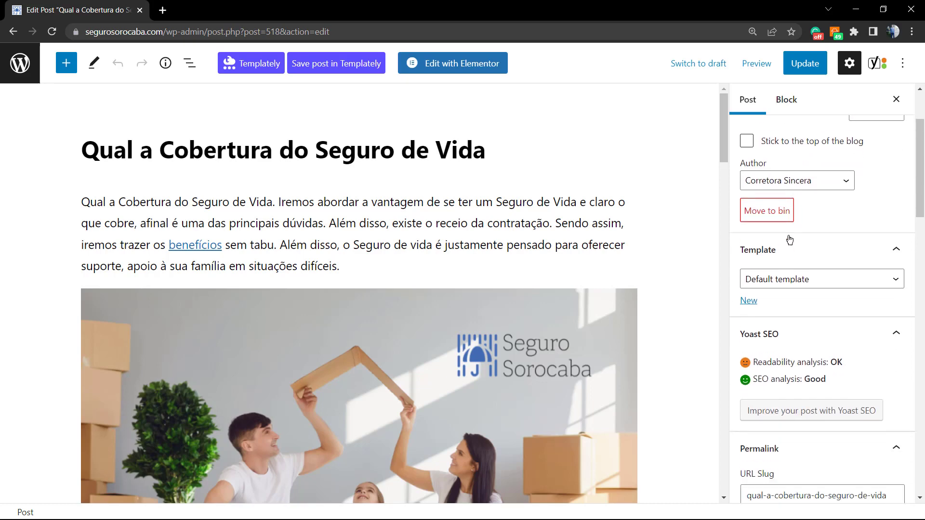
{"action": "scroll", "coordinate": [794, 260], "scroll_direction": "down", "scroll_amount": 3}
{"action": "scroll", "coordinate": [795, 270], "scroll_direction": "down", "scroll_amount": 7}
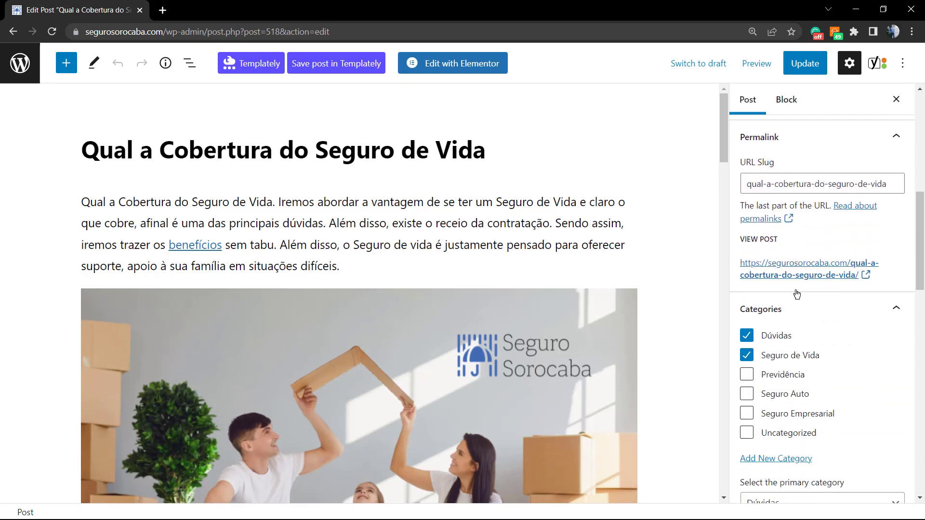
{"action": "scroll", "coordinate": [806, 319], "scroll_direction": "down", "scroll_amount": 5}
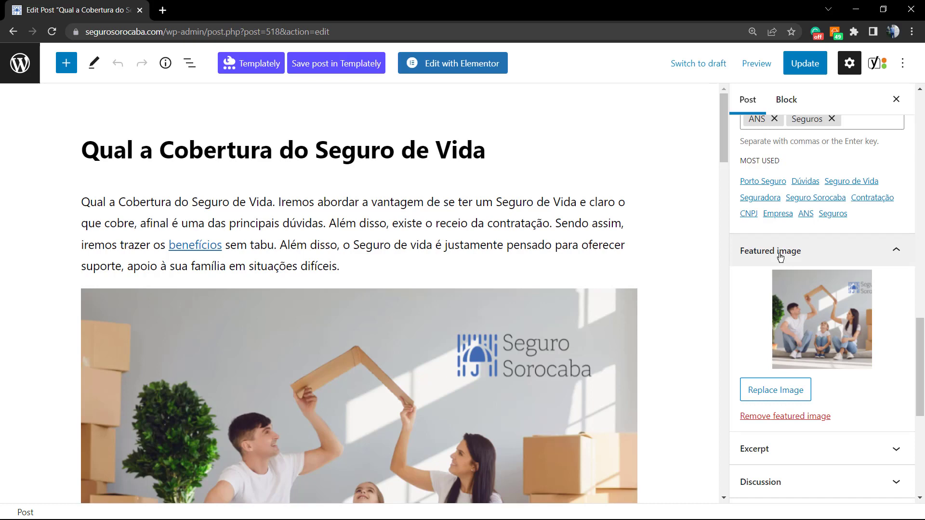
{"action": "left_click", "coordinate": [781, 256]}
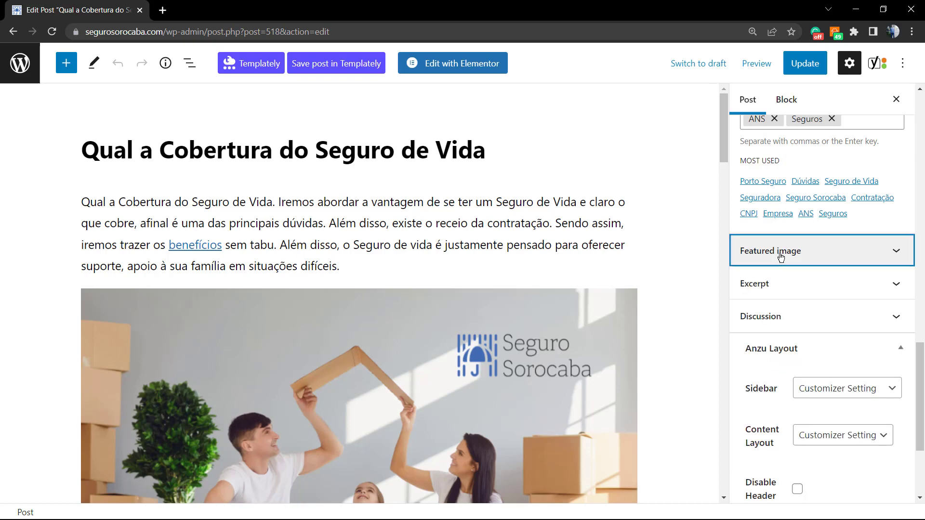
{"action": "scroll", "coordinate": [803, 289], "scroll_direction": "down", "scroll_amount": 1}
{"action": "scroll", "coordinate": [810, 292], "scroll_direction": "down", "scroll_amount": 1}
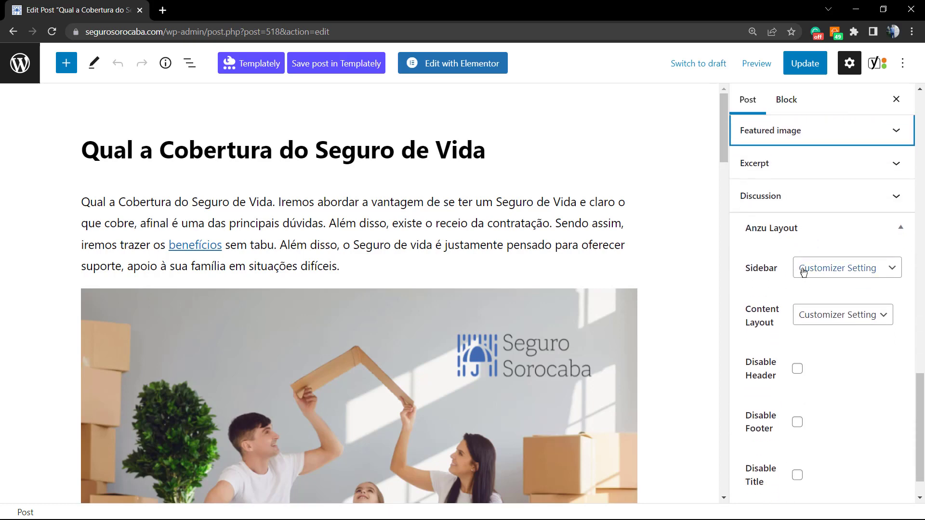
Step: Set the Anzu Layout sidebar to Right sidebar and update the post
{"action": "left_click", "coordinate": [829, 270]}
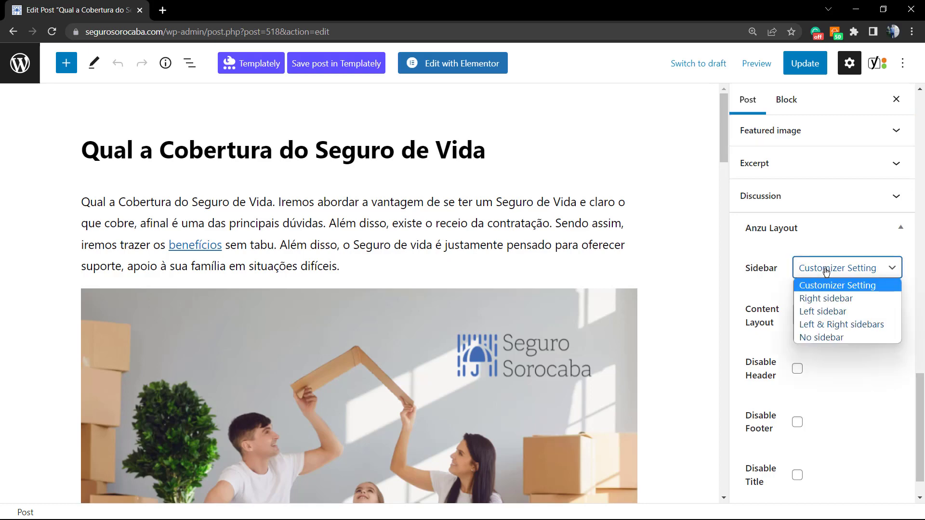
{"action": "left_click", "coordinate": [828, 299]}
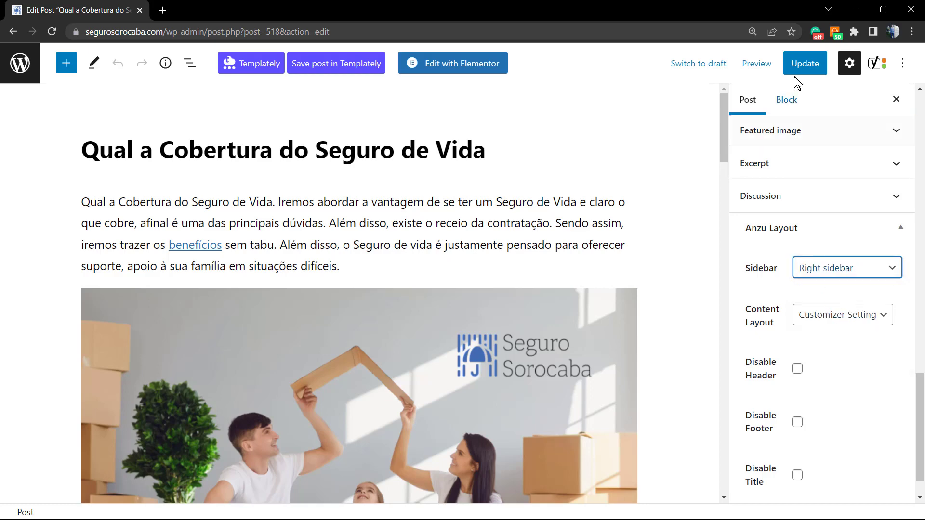
{"action": "left_click", "coordinate": [803, 63]}
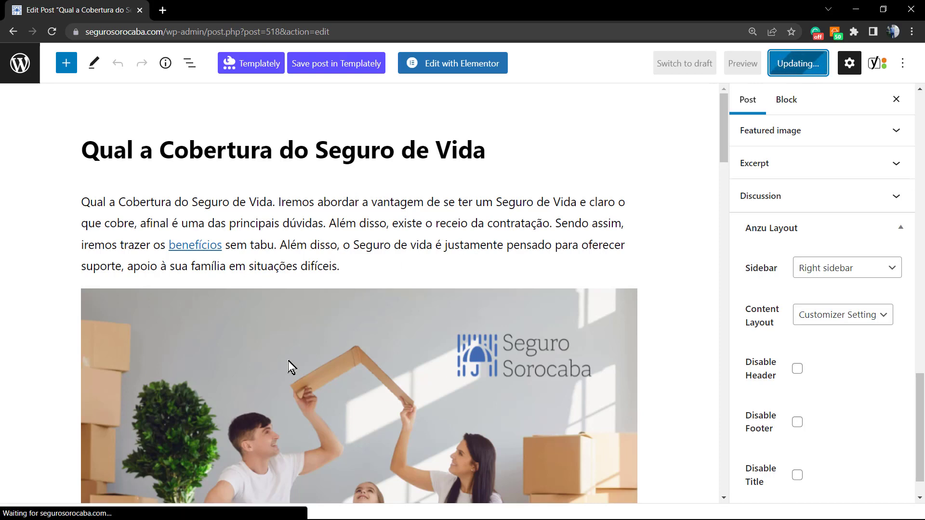
Step: Open the live post in a new tab to check the right sidebar, then return to the editor
{"action": "right_click", "coordinate": [124, 480]}
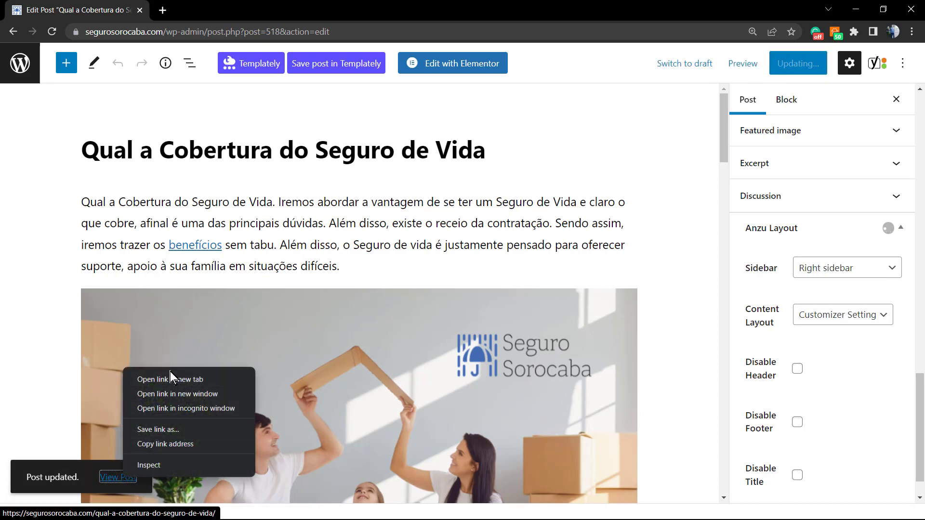
{"action": "left_click", "coordinate": [175, 376]}
{"action": "left_click", "coordinate": [219, 10]}
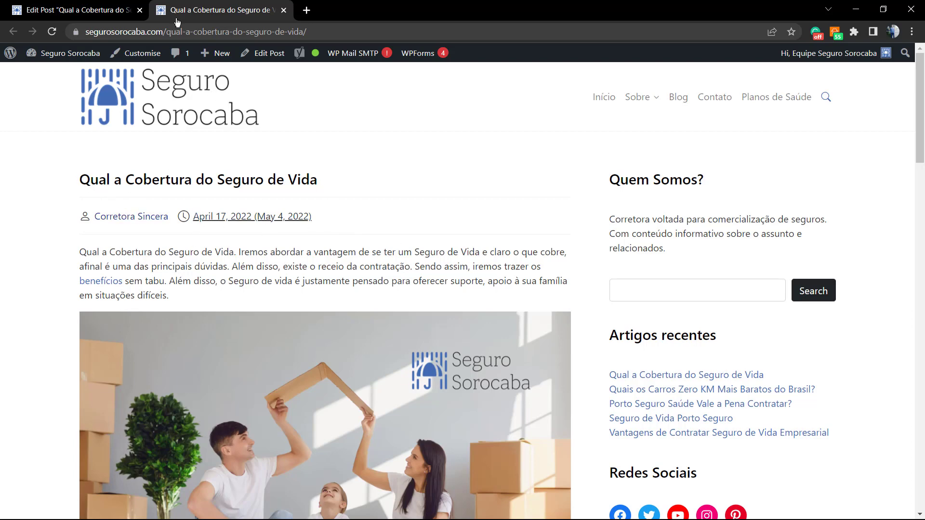
{"action": "left_click", "coordinate": [95, 8]}
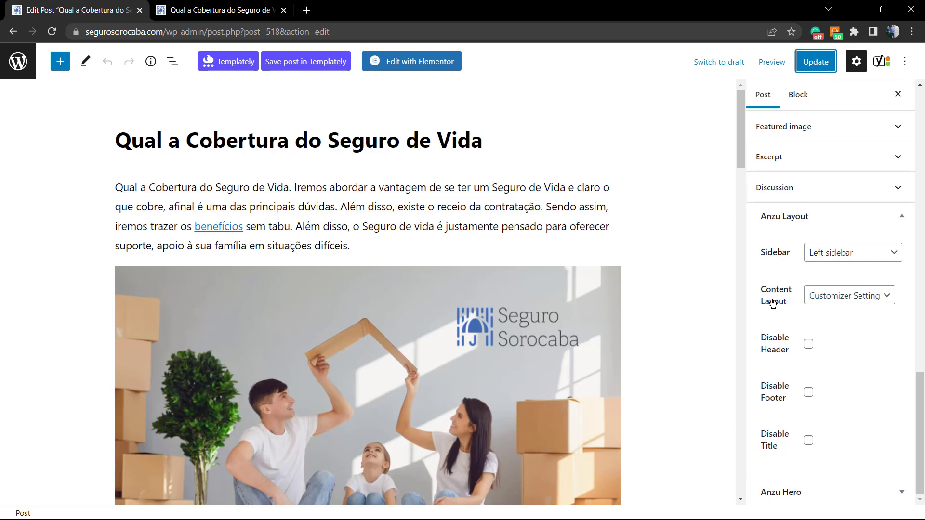
Step: Set the post's Content Layout to Full Width and update it
{"action": "left_click", "coordinate": [812, 305]}
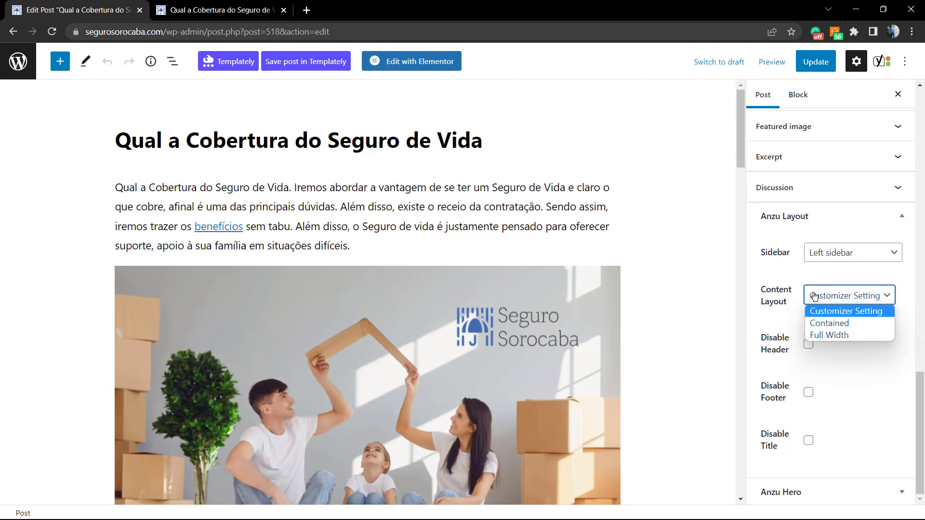
{"action": "left_click", "coordinate": [833, 334]}
{"action": "left_click", "coordinate": [804, 68]}
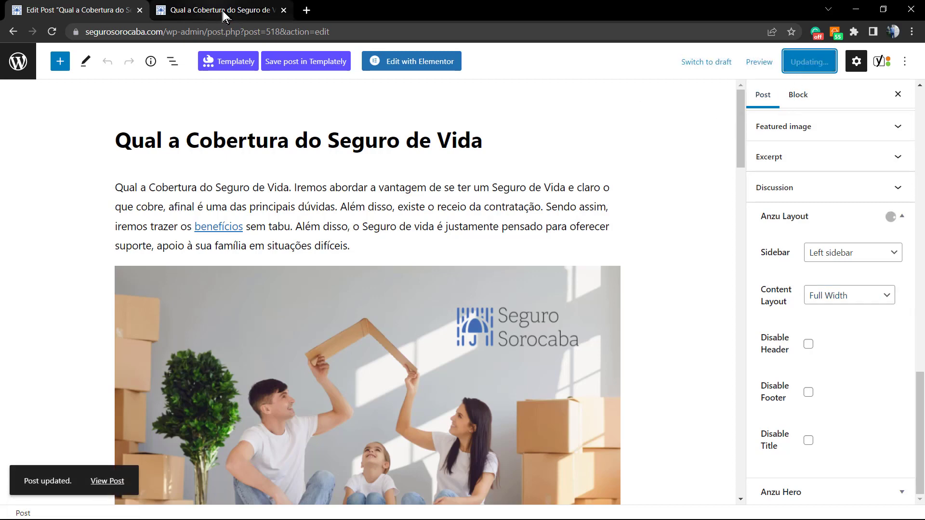
Step: Reload the live post and scroll through it to check the sidebar on the left
{"action": "left_click", "coordinate": [231, 10]}
{"action": "key", "text": "F5"}
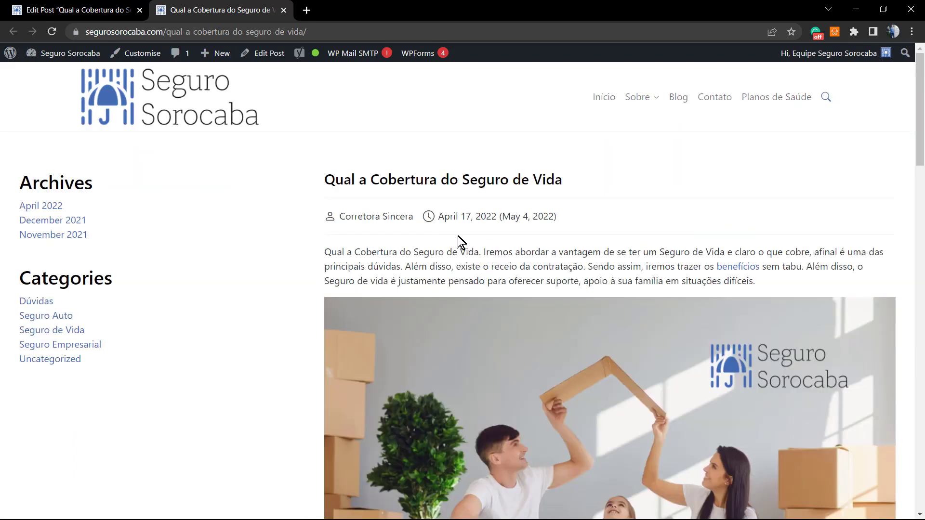
{"action": "scroll", "coordinate": [441, 236], "scroll_direction": "down", "scroll_amount": 6}
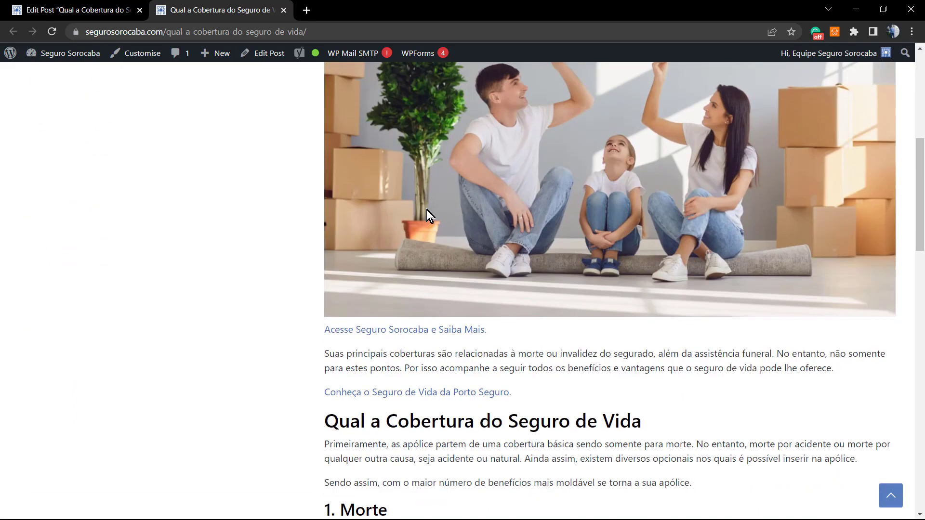
{"action": "scroll", "coordinate": [426, 210], "scroll_direction": "down", "scroll_amount": 10}
{"action": "scroll", "coordinate": [424, 210], "scroll_direction": "down", "scroll_amount": 3}
{"action": "scroll", "coordinate": [424, 210], "scroll_direction": "up", "scroll_amount": 2}
{"action": "key", "text": "F5"}
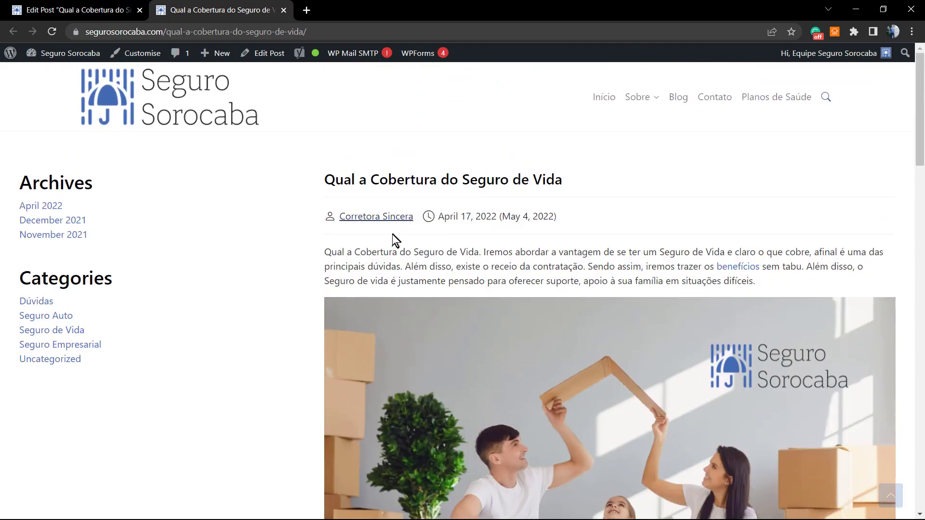
{"action": "key", "text": "ctrl+minus"}
{"action": "key", "text": "ctrl+minus"}
{"action": "key", "text": "ctrl+plus"}
{"action": "key", "text": "ctrl+plus"}
{"action": "key", "text": "ctrl+plus"}
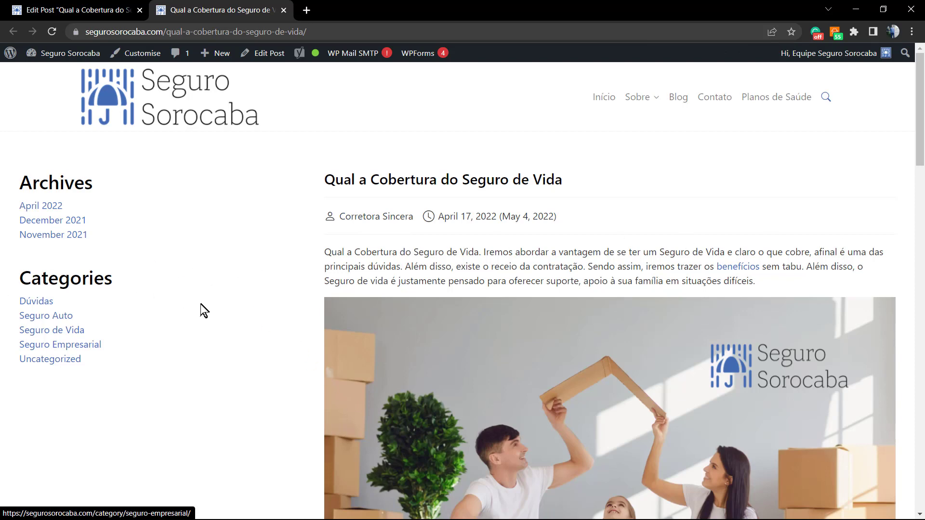
{"action": "scroll", "coordinate": [208, 316], "scroll_direction": "down", "scroll_amount": 2}
{"action": "scroll", "coordinate": [213, 314], "scroll_direction": "up", "scroll_amount": 2}
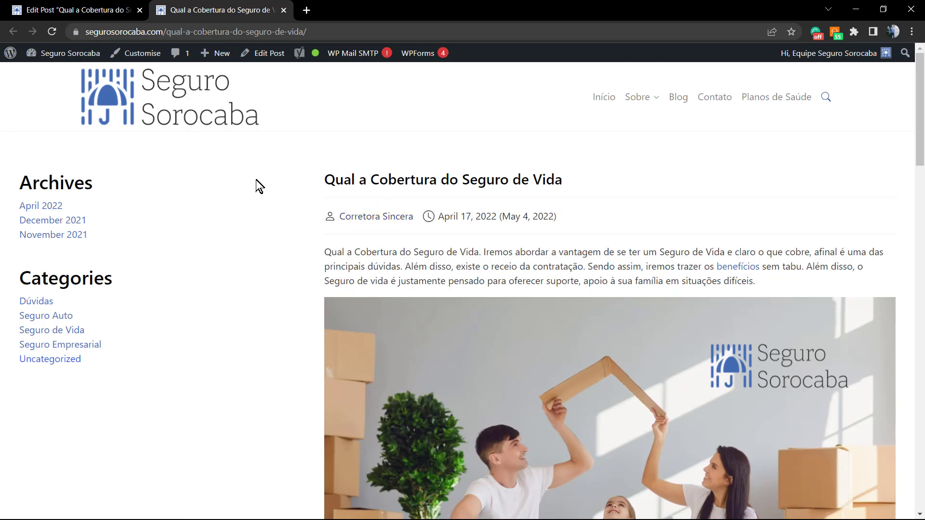
Step: Revert Content Layout to Customizer Setting, turn on Disable Title, and update the post
{"action": "left_click", "coordinate": [77, 9]}
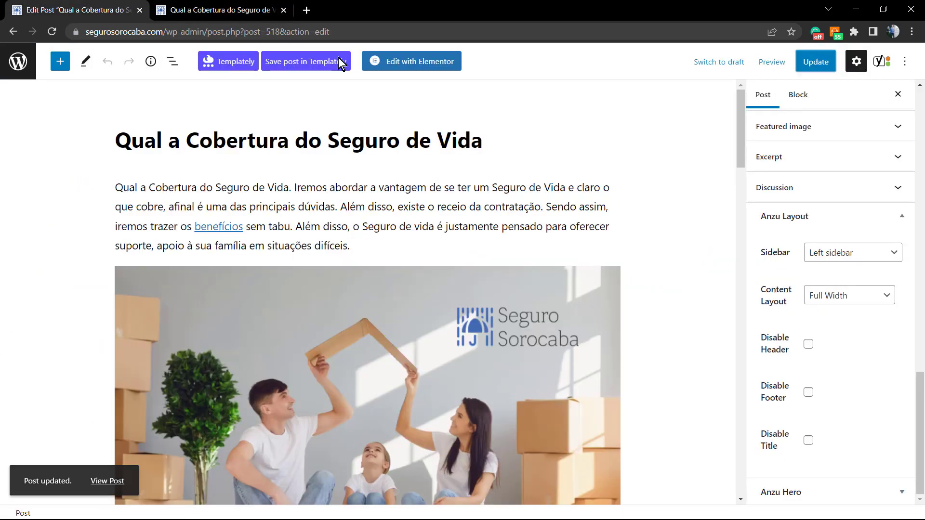
{"action": "left_click", "coordinate": [832, 296]}
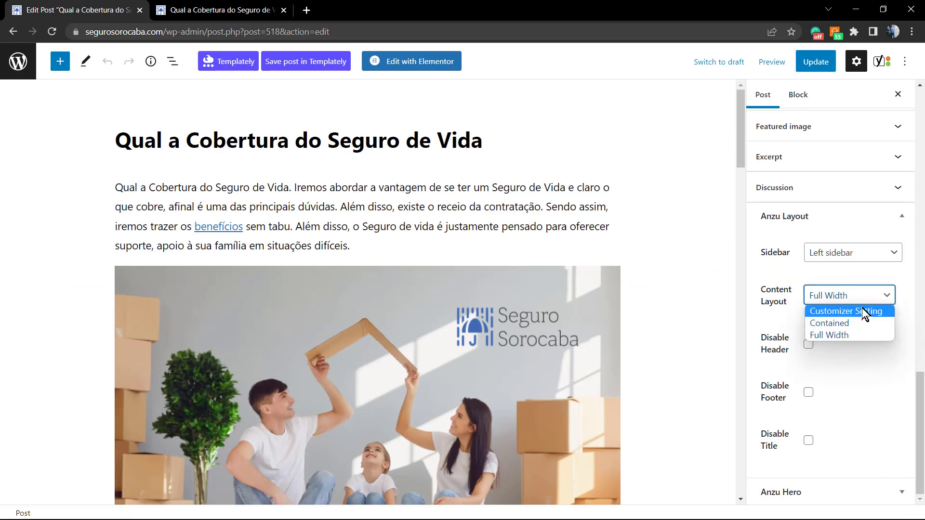
{"action": "left_click", "coordinate": [863, 311]}
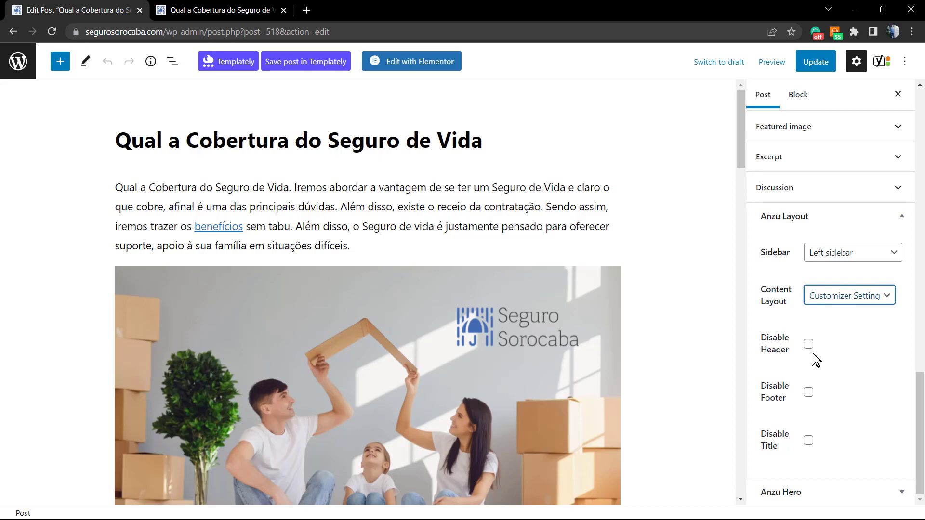
{"action": "left_click", "coordinate": [810, 442]}
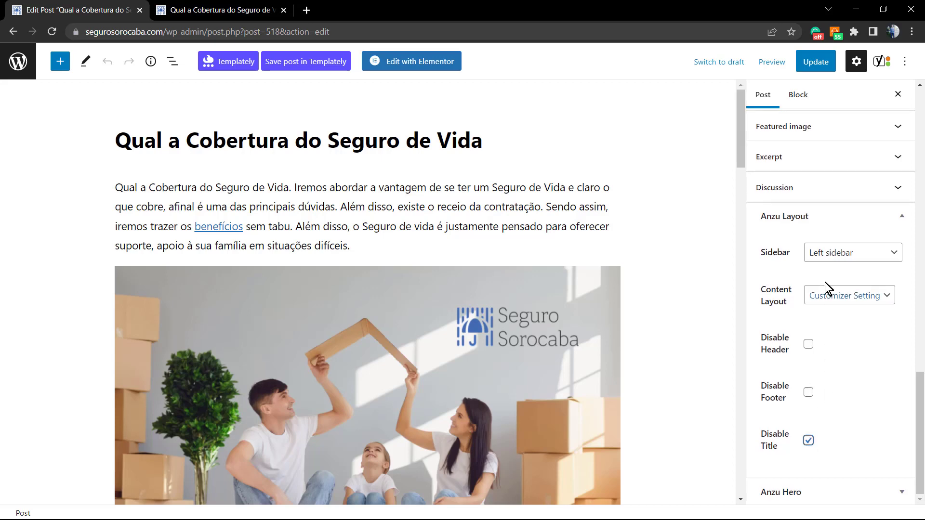
{"action": "left_click", "coordinate": [816, 61]}
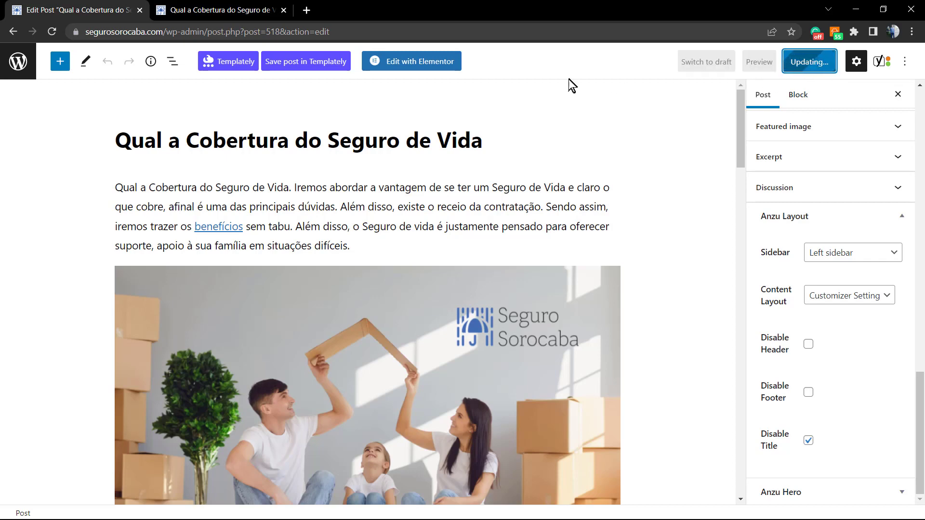
Step: Reload the live post to check the result, then return to the editor
{"action": "left_click", "coordinate": [247, 4]}
{"action": "key", "text": "F5"}
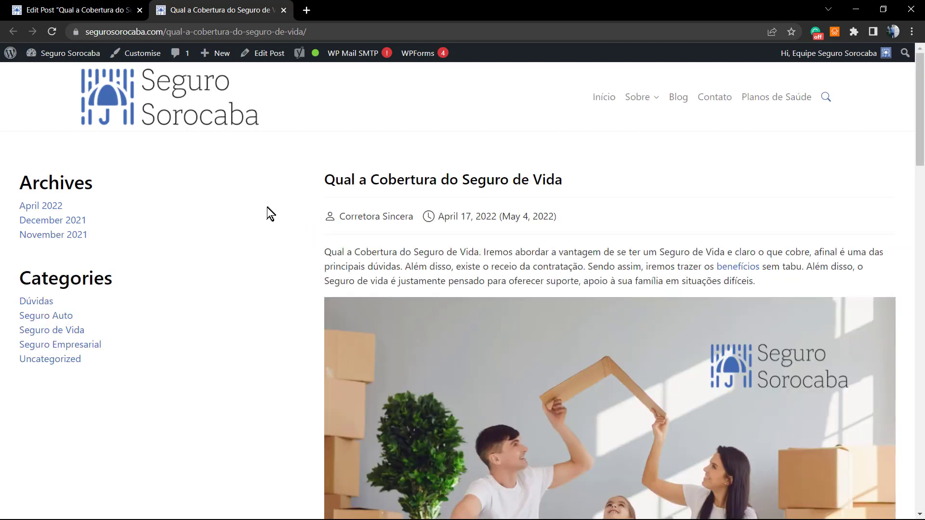
{"action": "left_click", "coordinate": [115, 6]}
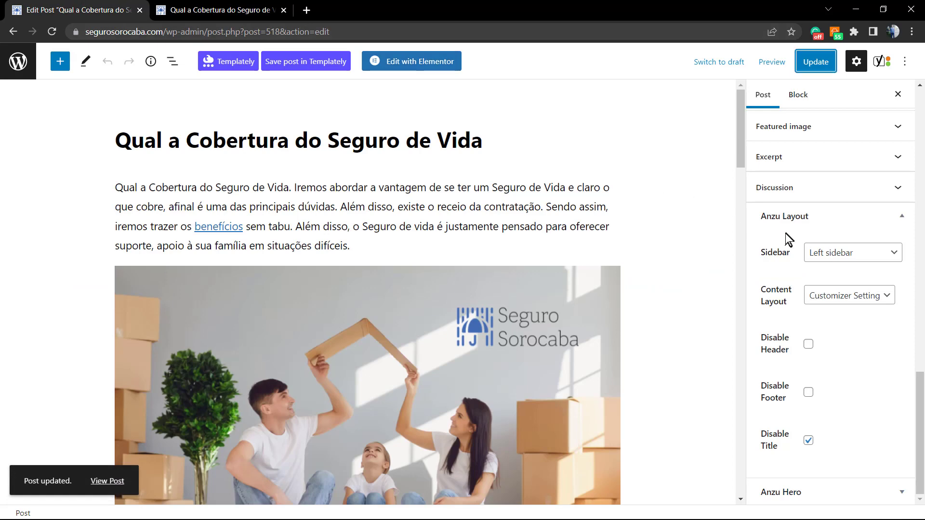
Step: Set Content Layout to Contained, tick Disable Footer, and update the post
{"action": "left_click", "coordinate": [862, 297]}
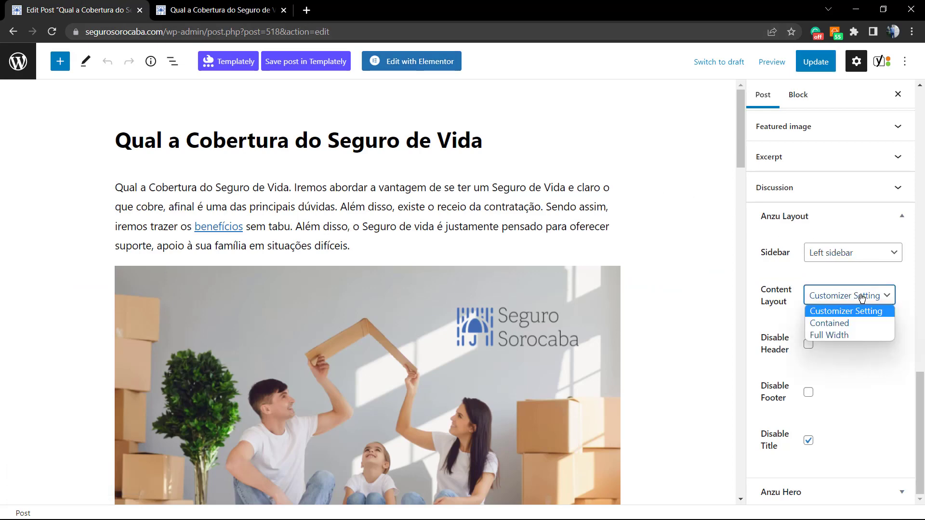
{"action": "left_click", "coordinate": [865, 322]}
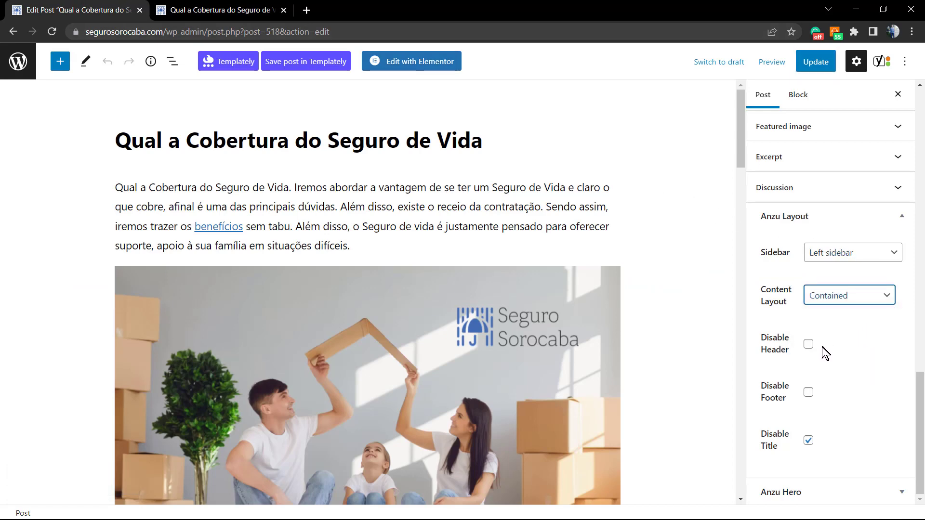
{"action": "left_click", "coordinate": [810, 394]}
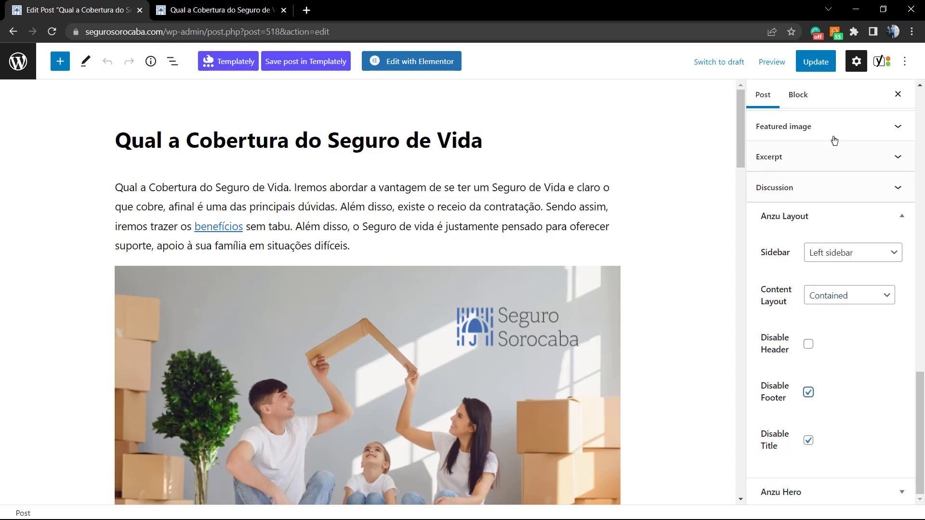
{"action": "left_click", "coordinate": [815, 62]}
Step: Reload the live post and scroll through it, then return to the editor
{"action": "left_click", "coordinate": [250, 6]}
{"action": "key", "text": "F5"}
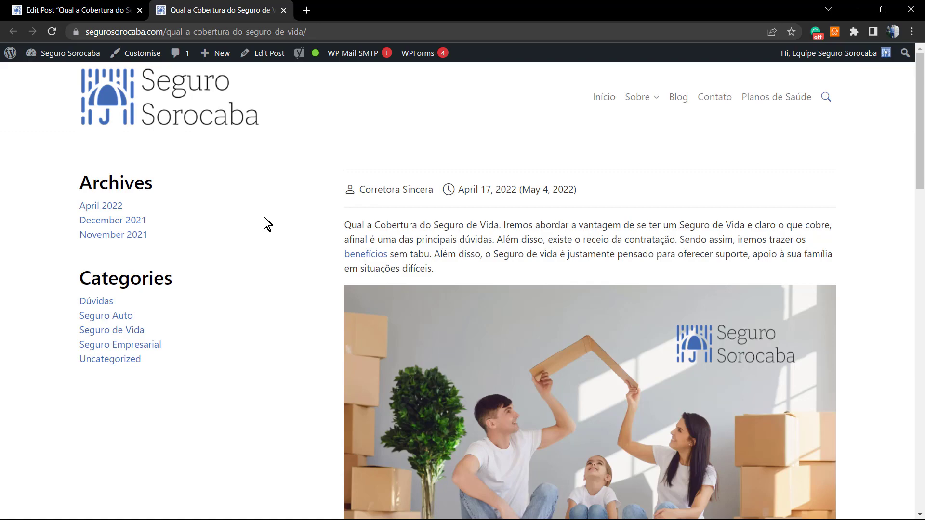
{"action": "scroll", "coordinate": [265, 218], "scroll_direction": "down", "scroll_amount": 14}
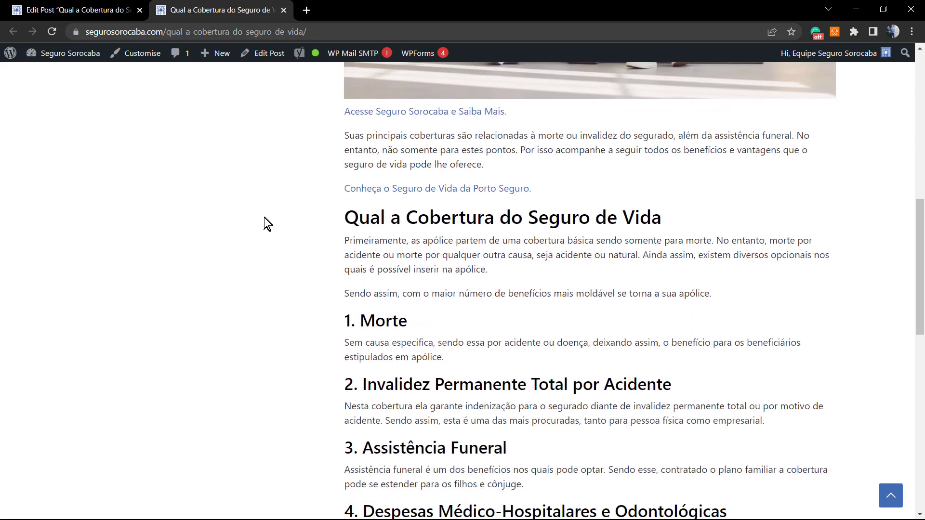
{"action": "scroll", "coordinate": [265, 218], "scroll_direction": "down", "scroll_amount": 10}
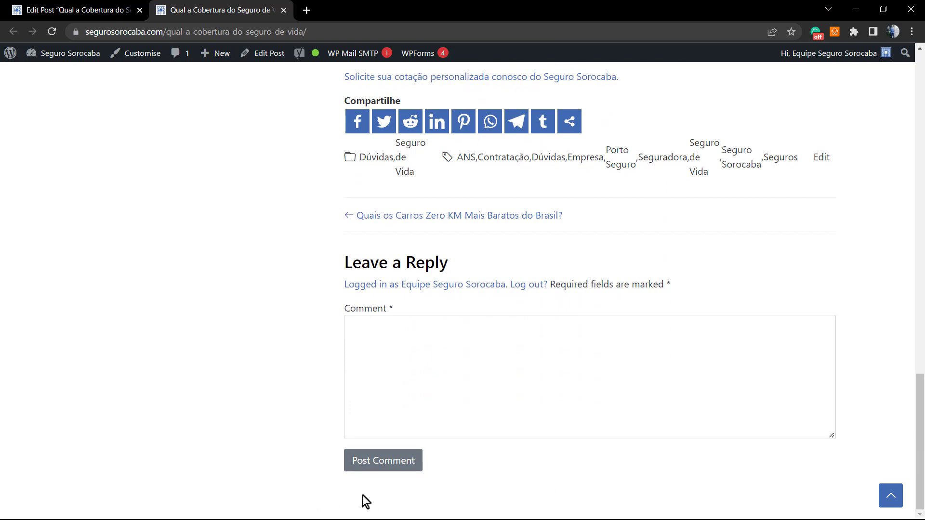
{"action": "left_click", "coordinate": [101, 10]}
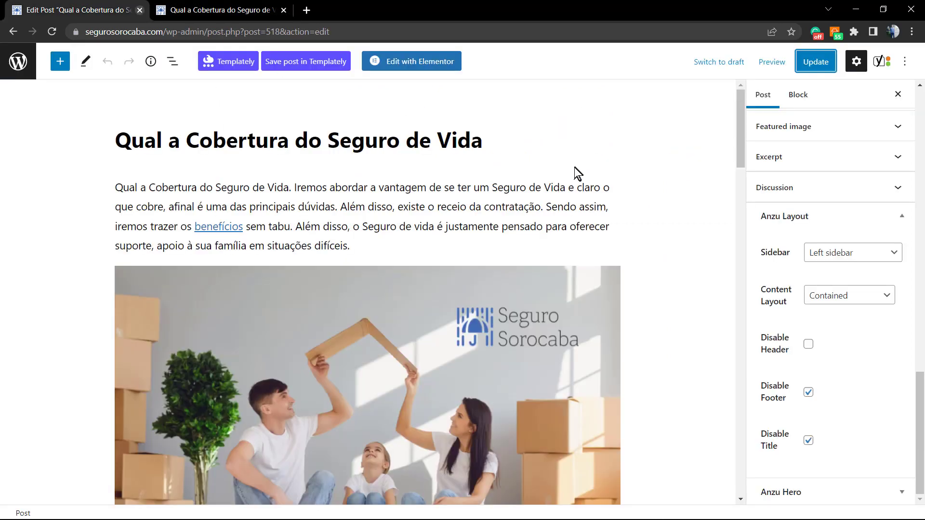
Step: Switch to Right sidebar, keep Contained, untick Disable Footer and Disable Title, and update
{"action": "left_click", "coordinate": [827, 252]}
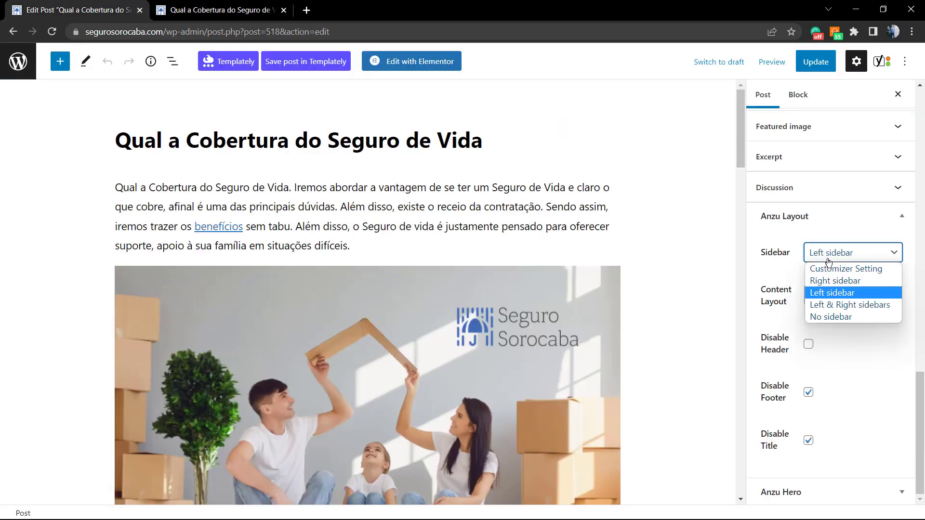
{"action": "left_click", "coordinate": [842, 282]}
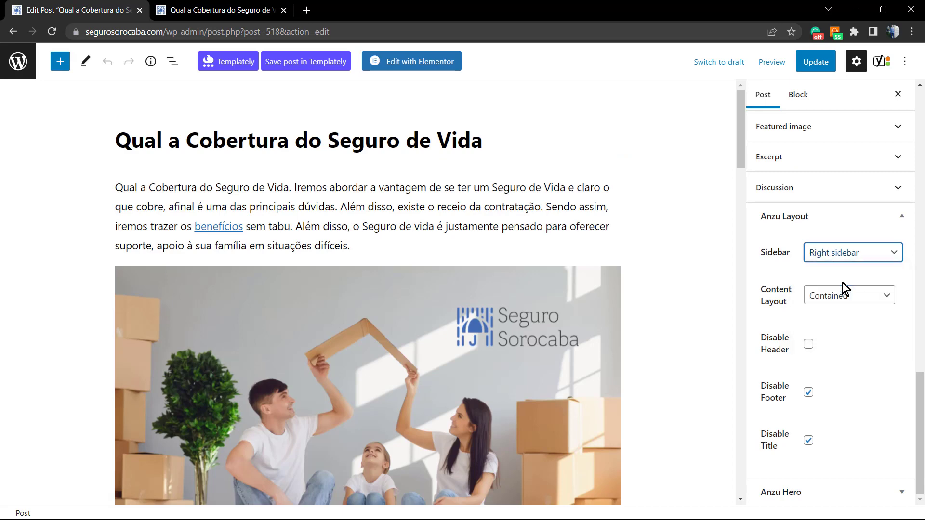
{"action": "left_click", "coordinate": [834, 297]}
{"action": "left_click", "coordinate": [834, 298]}
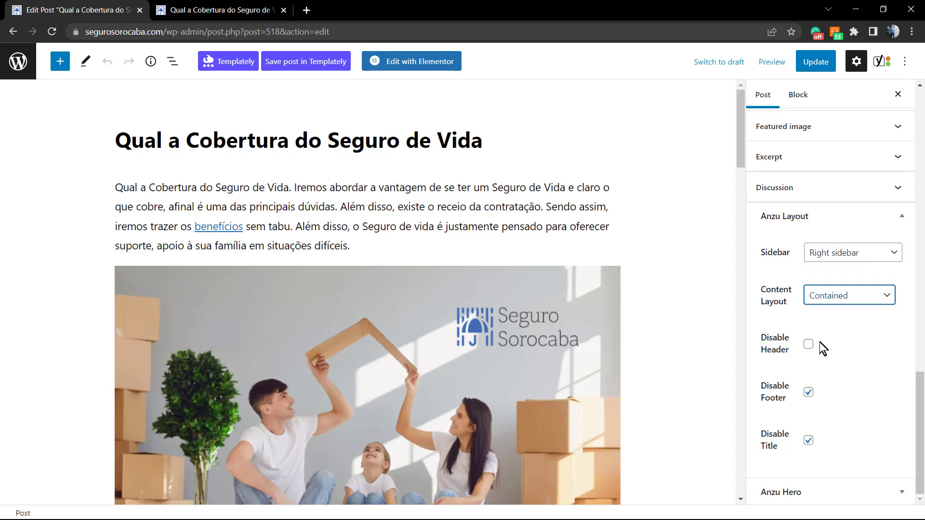
{"action": "left_click", "coordinate": [809, 393]}
{"action": "left_click", "coordinate": [809, 441]}
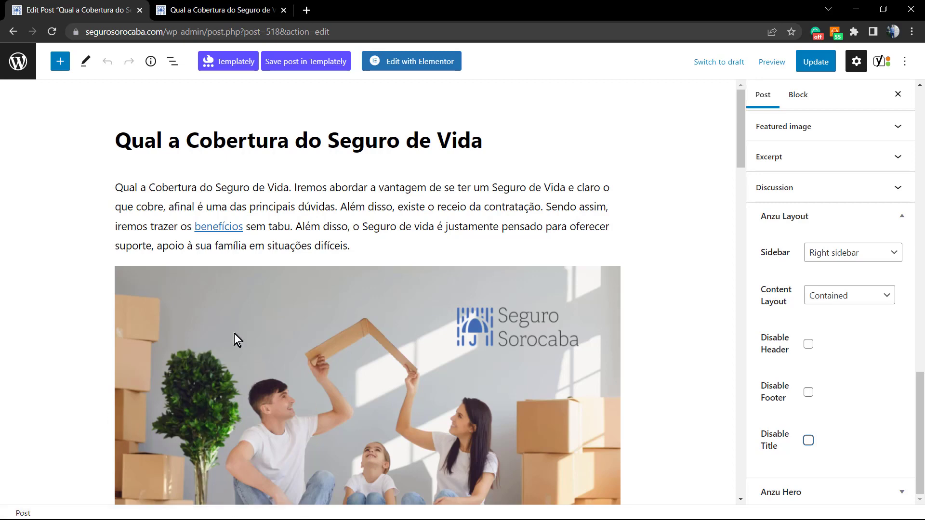
{"action": "scroll", "coordinate": [821, 424], "scroll_direction": "up", "scroll_amount": 3}
{"action": "scroll", "coordinate": [819, 400], "scroll_direction": "down", "scroll_amount": 3}
{"action": "left_click", "coordinate": [815, 62]}
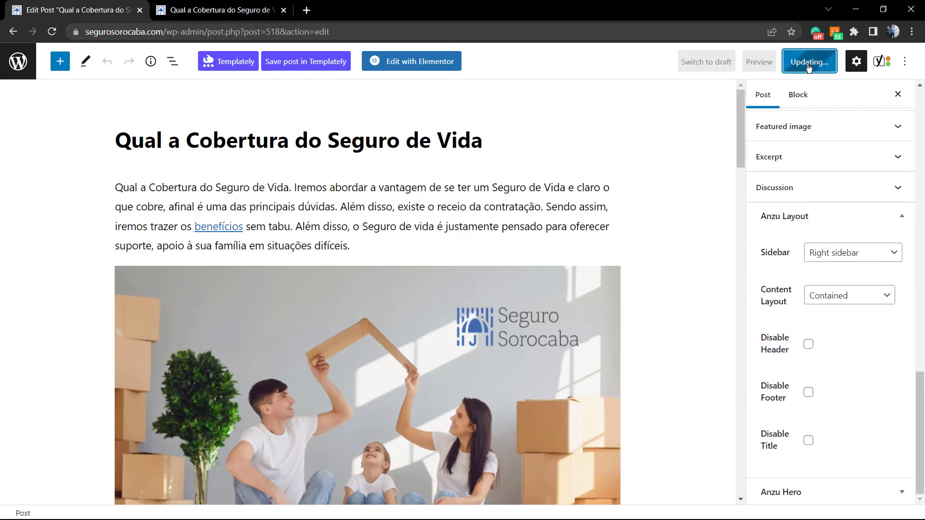
Step: Reload the live post to confirm the title and right-hand widgets, then return to the editor
{"action": "left_click", "coordinate": [221, 10]}
{"action": "key", "text": "F5"}
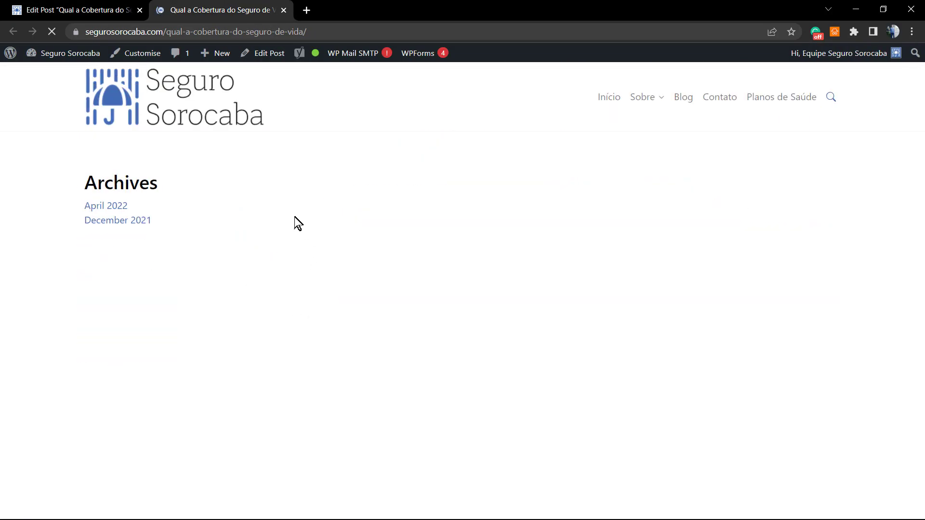
{"action": "scroll", "coordinate": [302, 219], "scroll_direction": "up", "scroll_amount": 5}
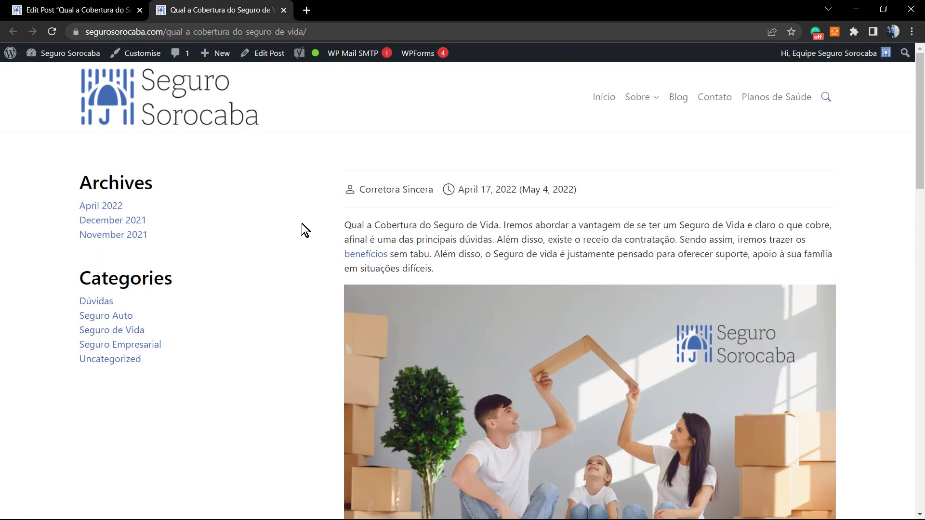
{"action": "left_click", "coordinate": [300, 217]}
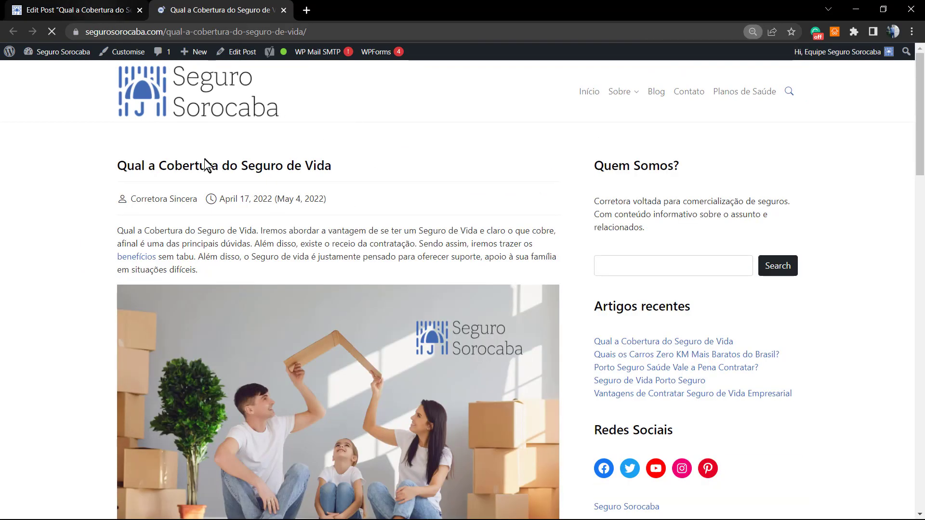
{"action": "left_click", "coordinate": [75, 8]}
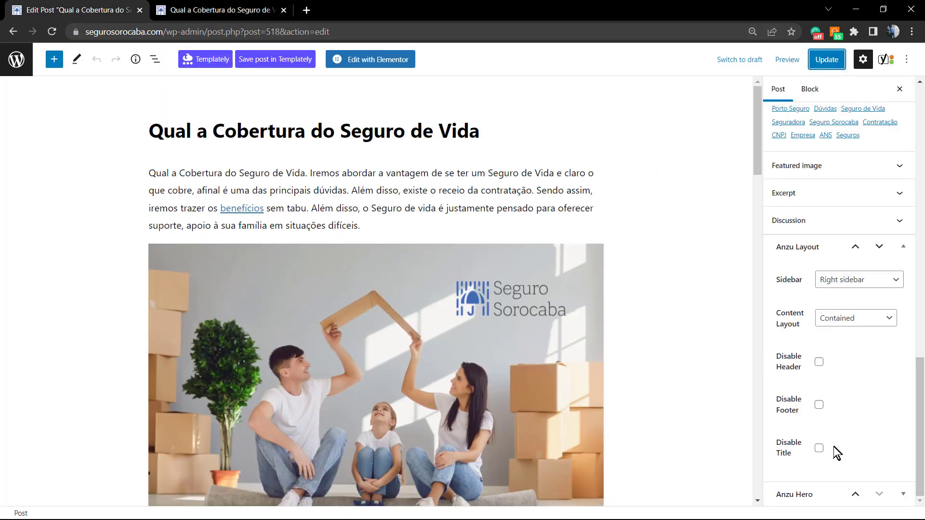
Step: Add the Anzu Hero title subheading 'Test', update, and check it on the reloaded live post
{"action": "left_click", "coordinate": [819, 496]}
{"action": "scroll", "coordinate": [838, 457], "scroll_direction": "down", "scroll_amount": 3}
{"action": "scroll", "coordinate": [844, 448], "scroll_direction": "down", "scroll_amount": 2}
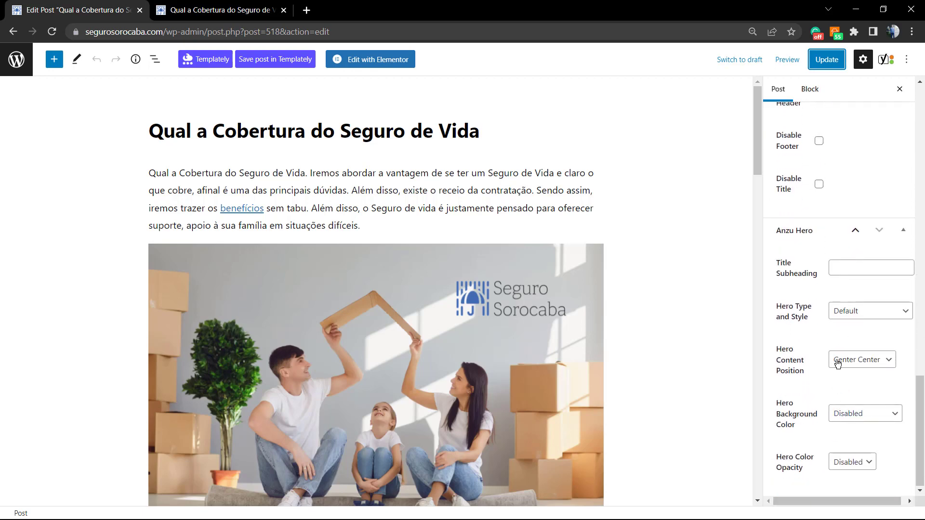
{"action": "left_click", "coordinate": [849, 270]}
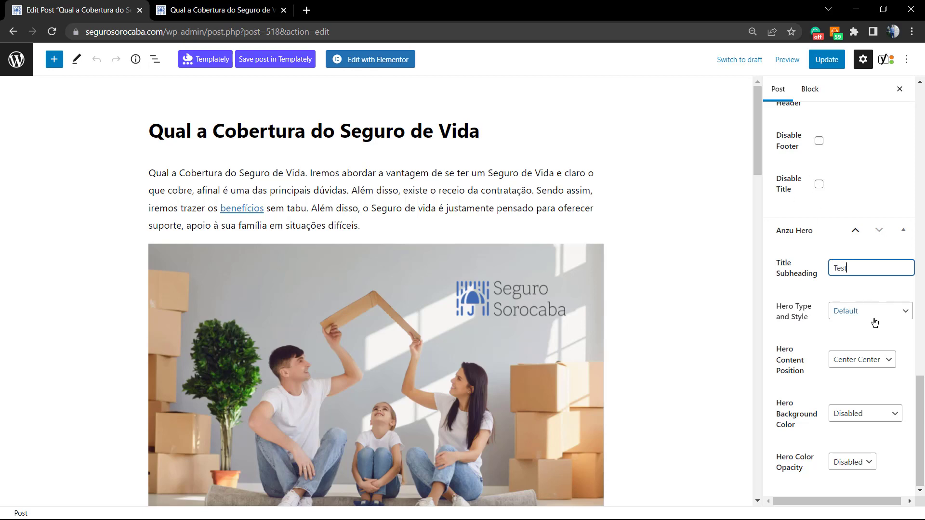
{"action": "left_click", "coordinate": [827, 60]}
{"action": "left_click", "coordinate": [222, 9]}
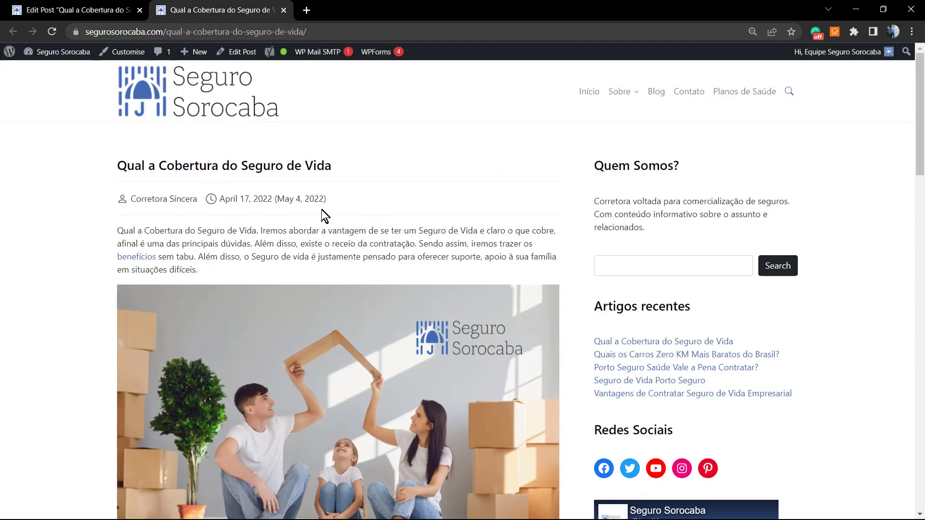
{"action": "key", "text": "F5"}
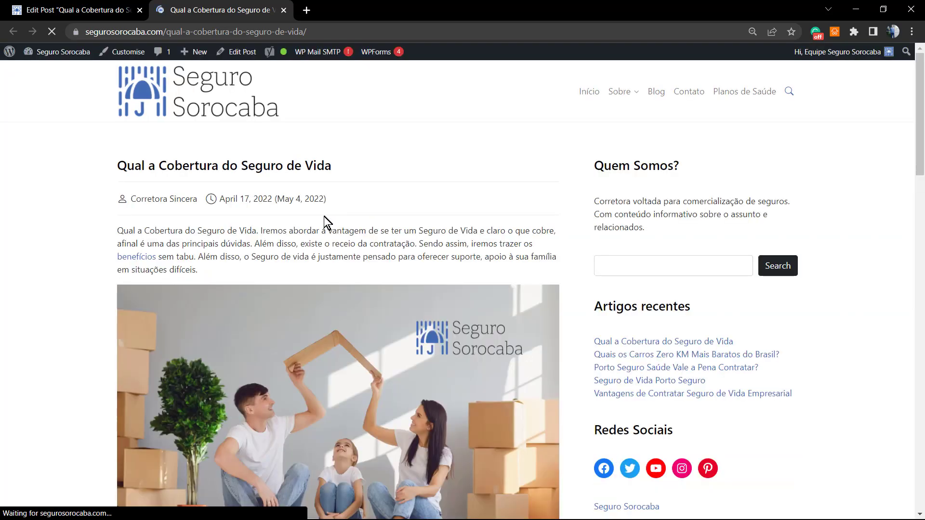
{"action": "left_click", "coordinate": [106, 5]}
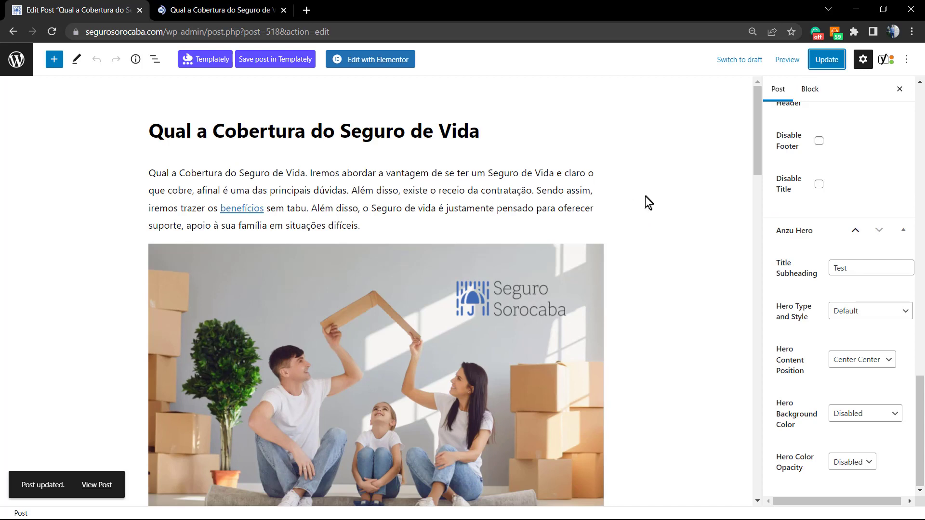
Step: Set Hero Type and Style to Featured Stretched, update, and reload the live post
{"action": "left_click", "coordinate": [870, 268]}
{"action": "left_click", "coordinate": [863, 313]}
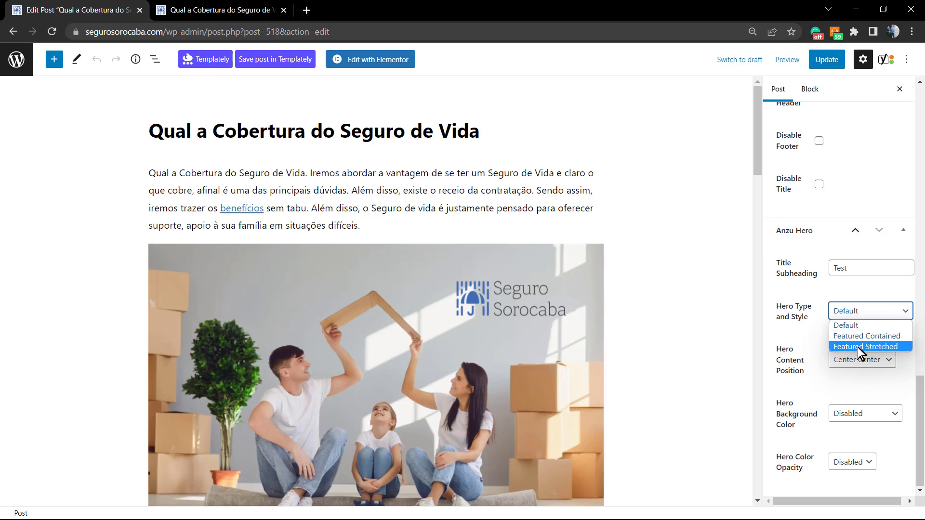
{"action": "left_click", "coordinate": [857, 347]}
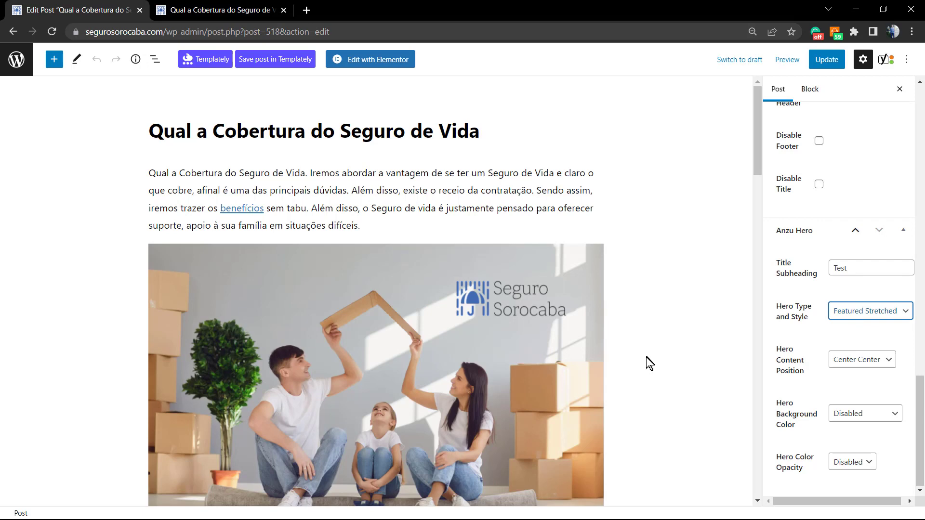
{"action": "left_click", "coordinate": [826, 61]}
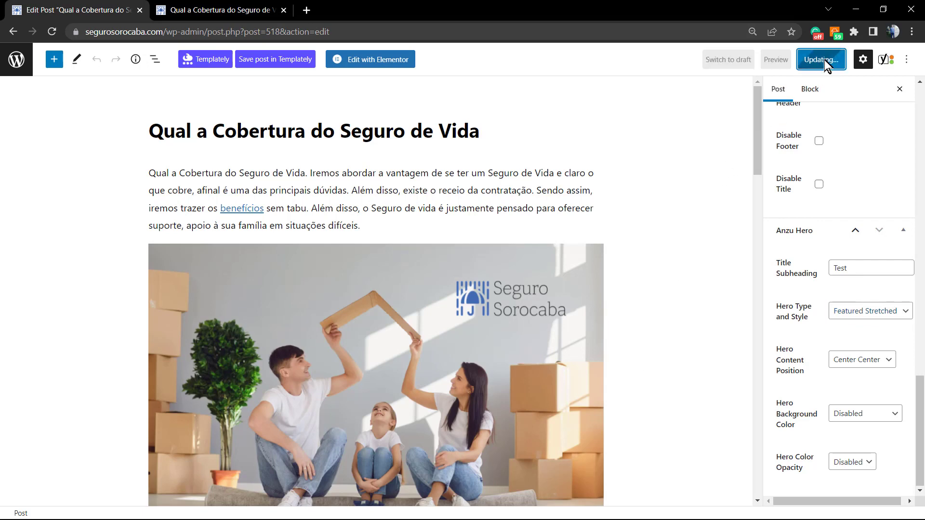
{"action": "left_click", "coordinate": [215, 9]}
{"action": "key", "text": "F5"}
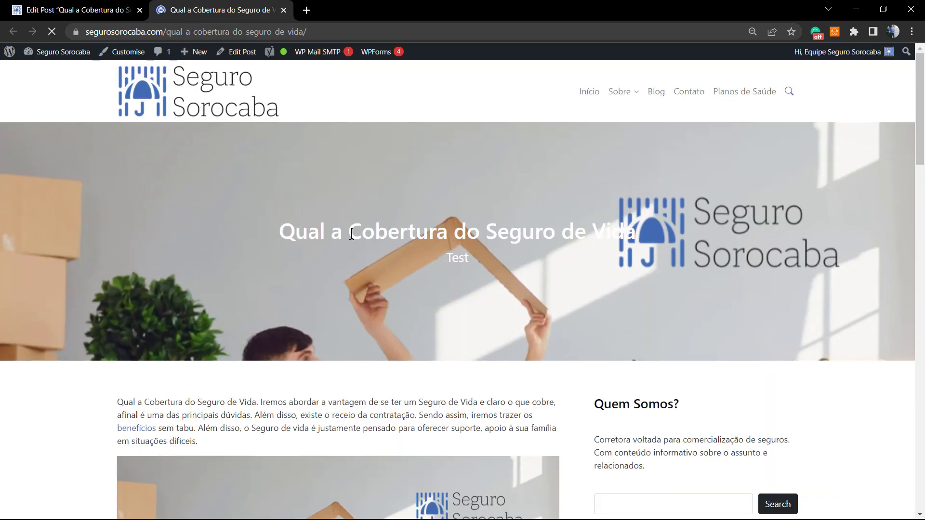
Step: Select the hero title text on the live page, then return to the editor
{"action": "left_click_drag", "start_coordinate": [485, 234], "coordinate": [460, 258]}
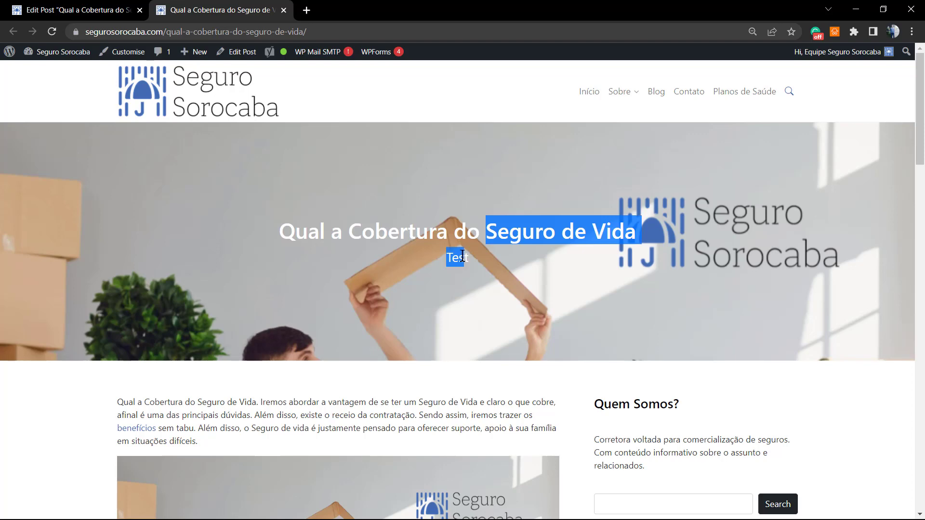
{"action": "left_click", "coordinate": [408, 234]}
{"action": "triple_click", "coordinate": [408, 234]}
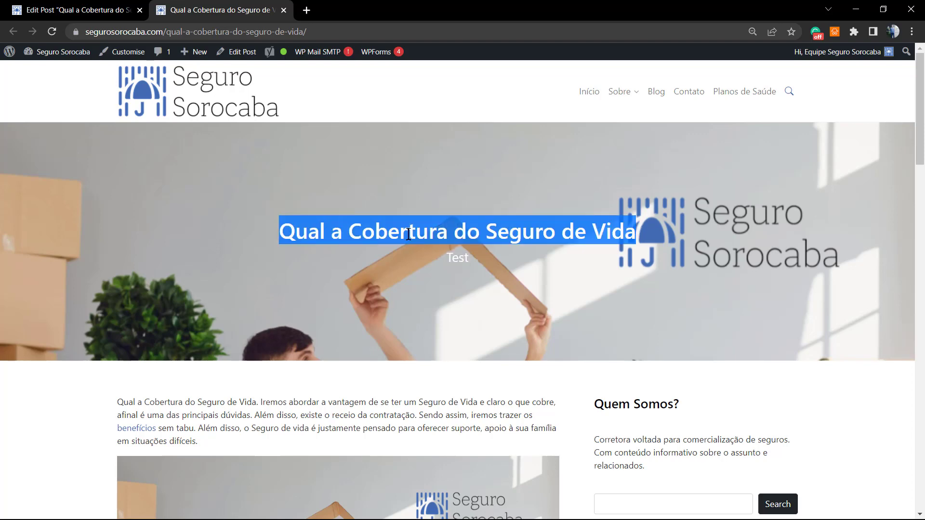
{"action": "left_click", "coordinate": [409, 234]}
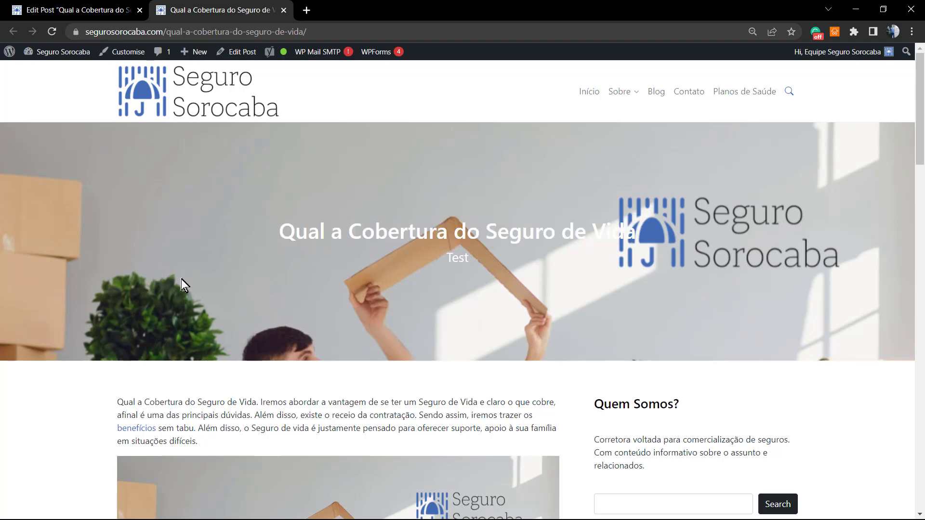
{"action": "left_click", "coordinate": [95, 9]}
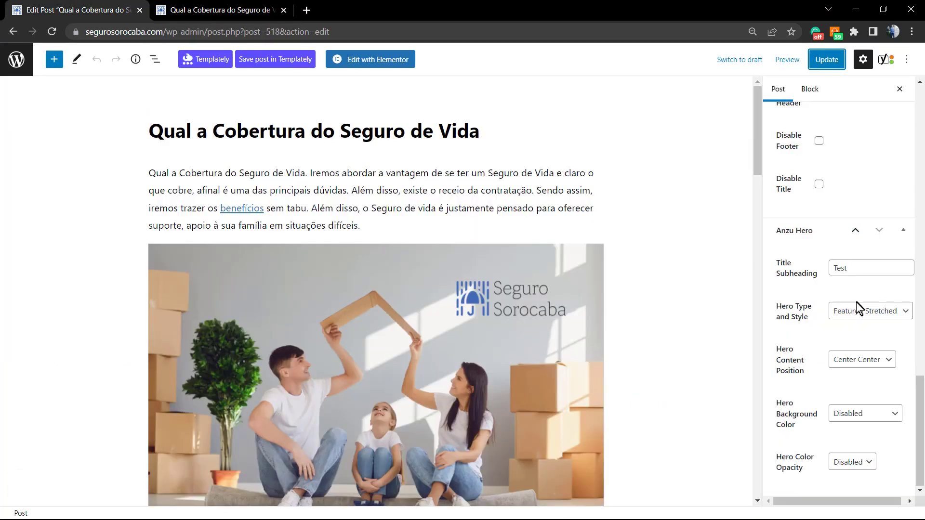
Step: Set Hero Content Position to Center Top, update, and preview the live post
{"action": "left_click", "coordinate": [842, 360]}
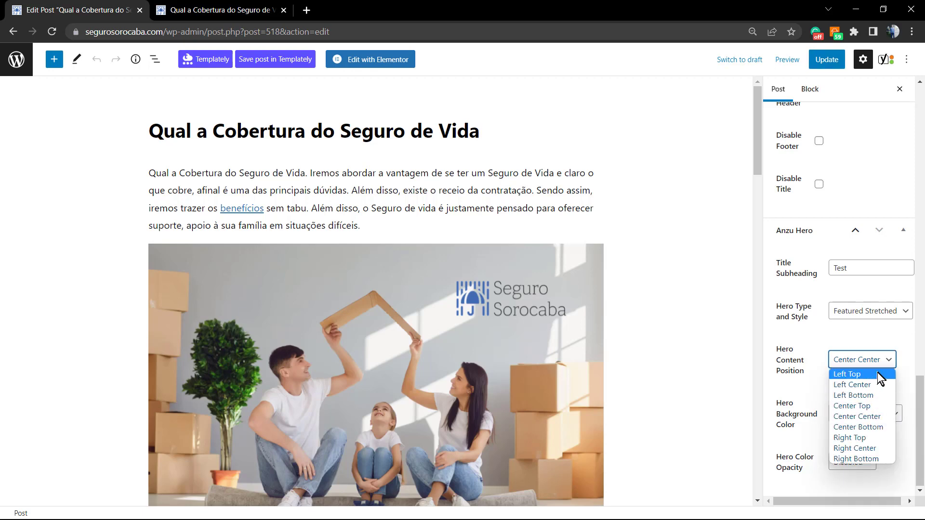
{"action": "left_click", "coordinate": [884, 407]}
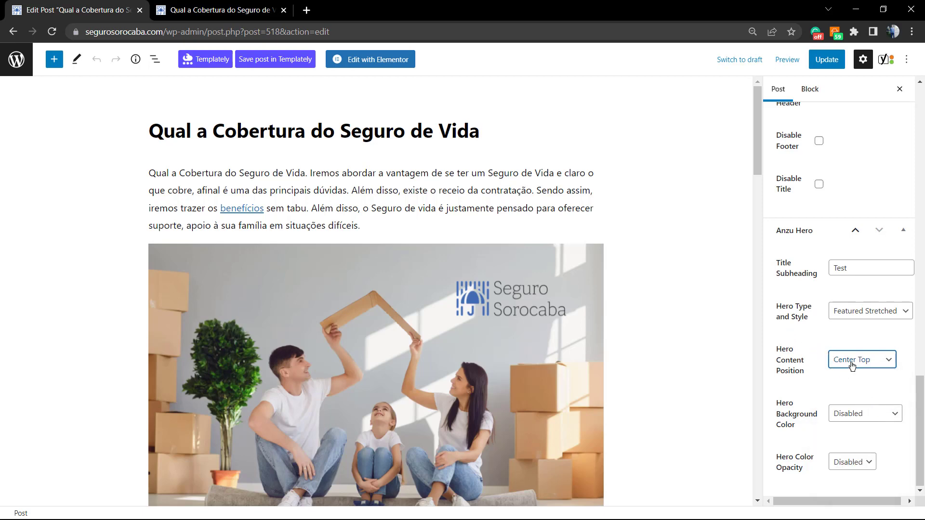
{"action": "left_click", "coordinate": [827, 59]}
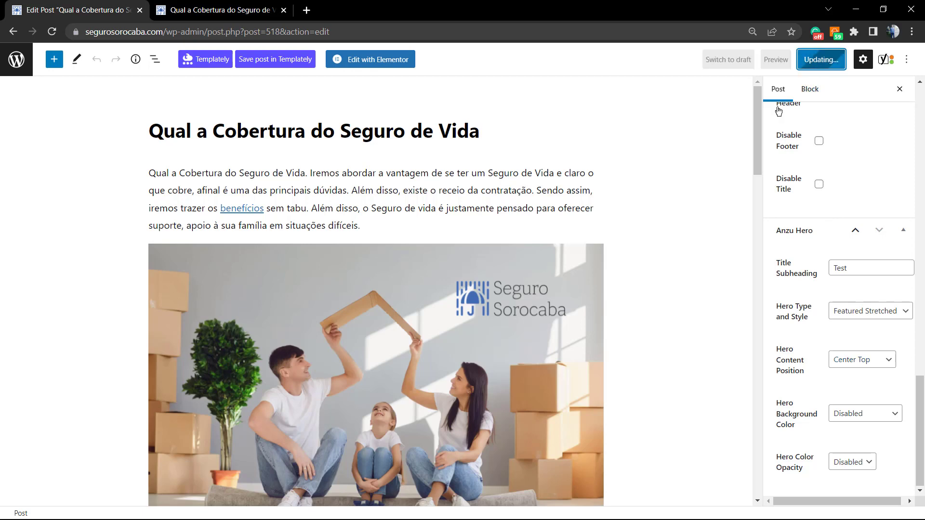
{"action": "left_click", "coordinate": [289, 9]}
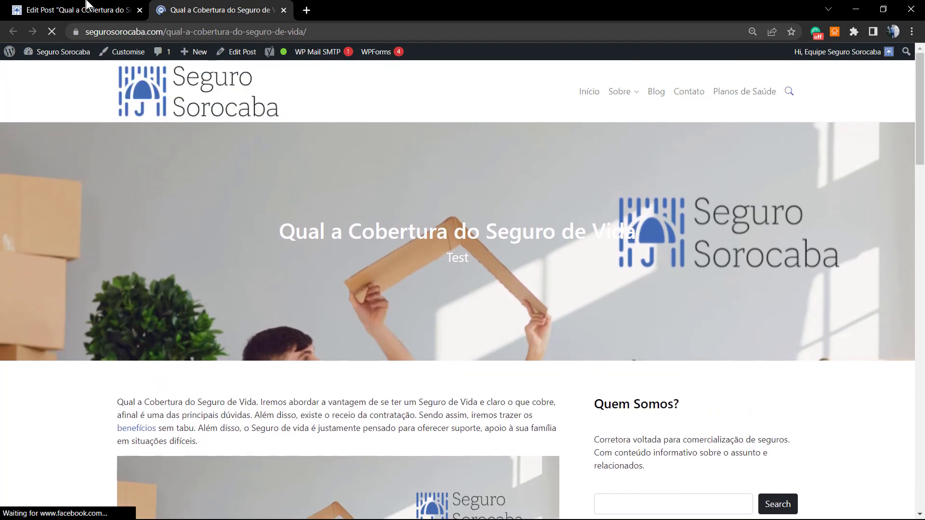
{"action": "left_click", "coordinate": [77, 10]}
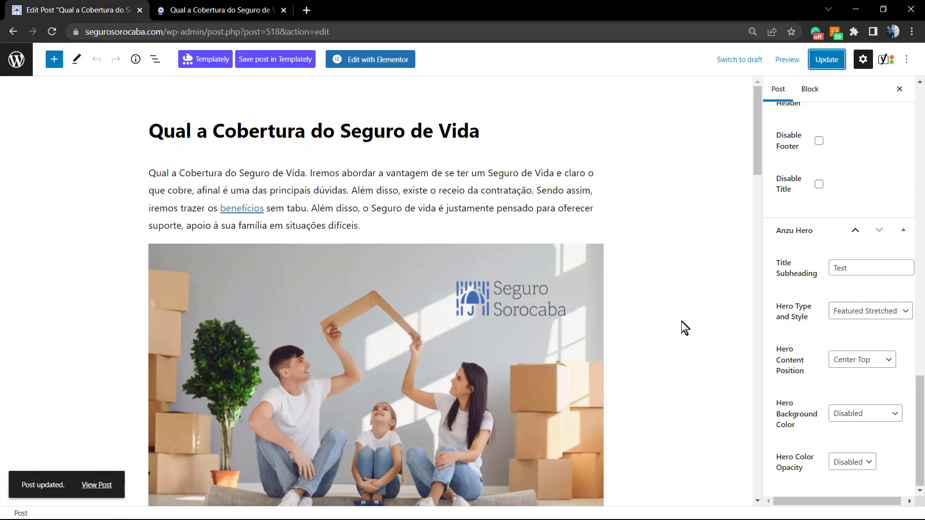
Step: Change Hero Content Position to Center Bottom, update, and check the reloaded live hero
{"action": "left_click", "coordinate": [864, 364]}
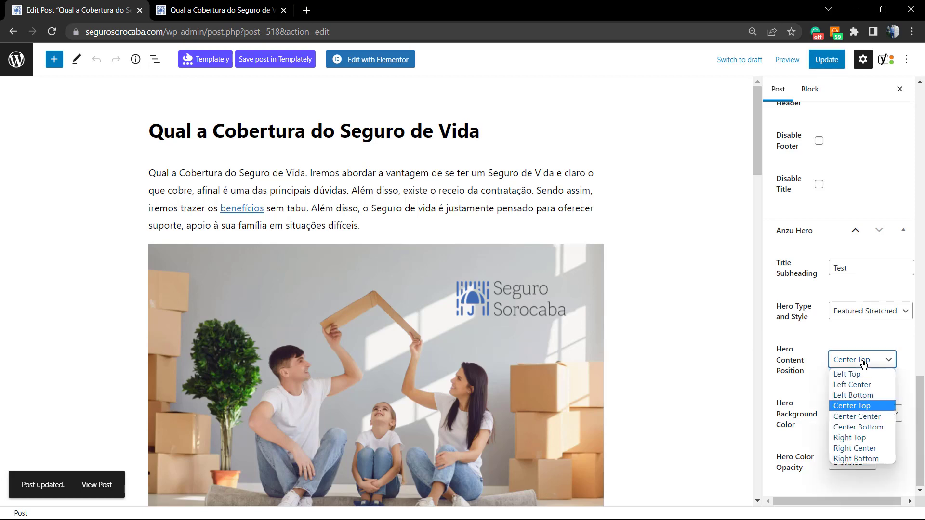
{"action": "left_click", "coordinate": [872, 426]}
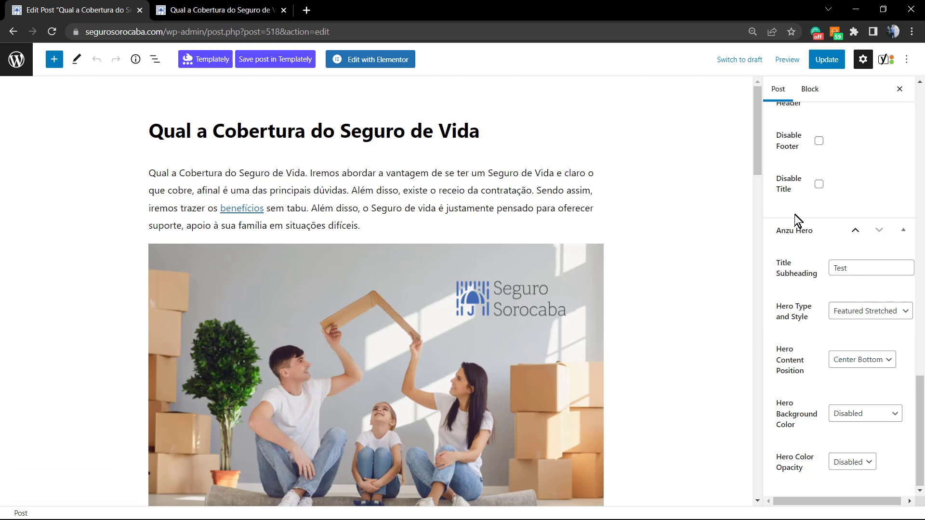
{"action": "left_click", "coordinate": [827, 59]}
{"action": "left_click", "coordinate": [219, 9]}
{"action": "key", "text": "F5"}
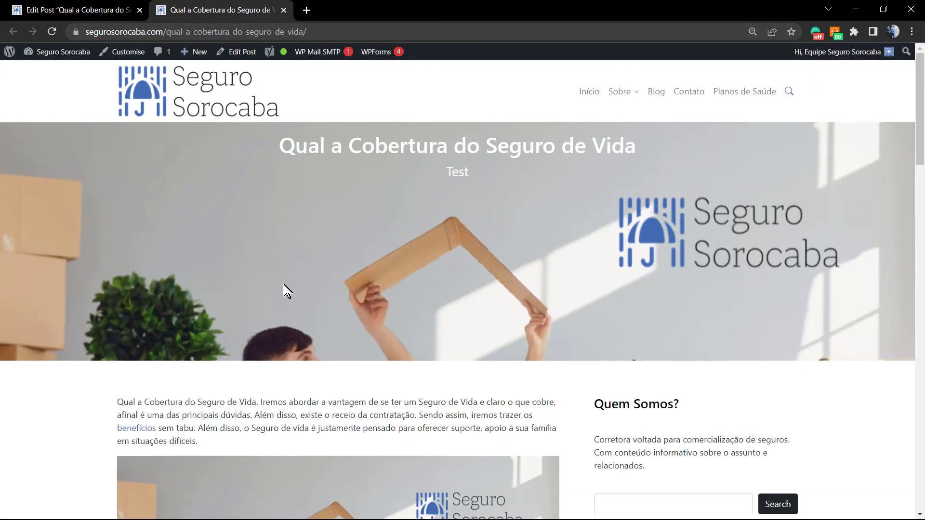
{"action": "left_click_drag", "start_coordinate": [256, 128], "coordinate": [478, 171]}
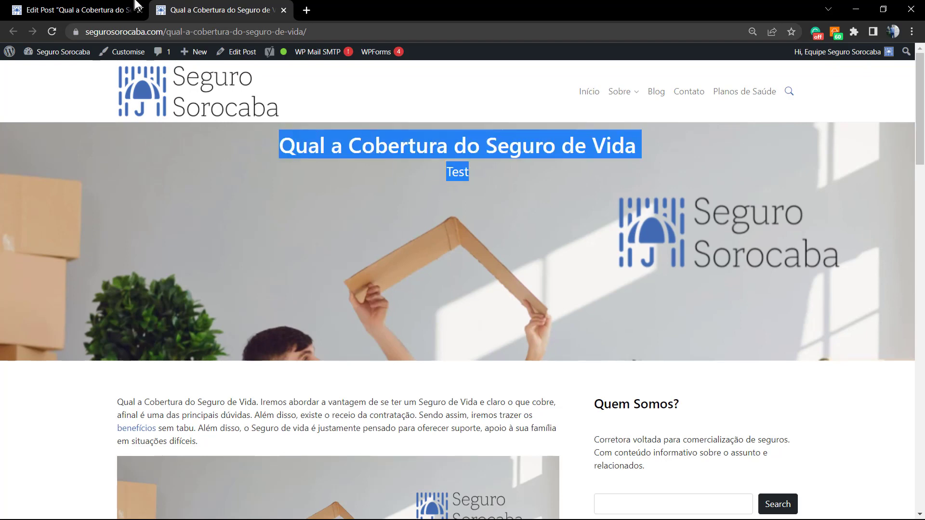
{"action": "left_click", "coordinate": [72, 10]}
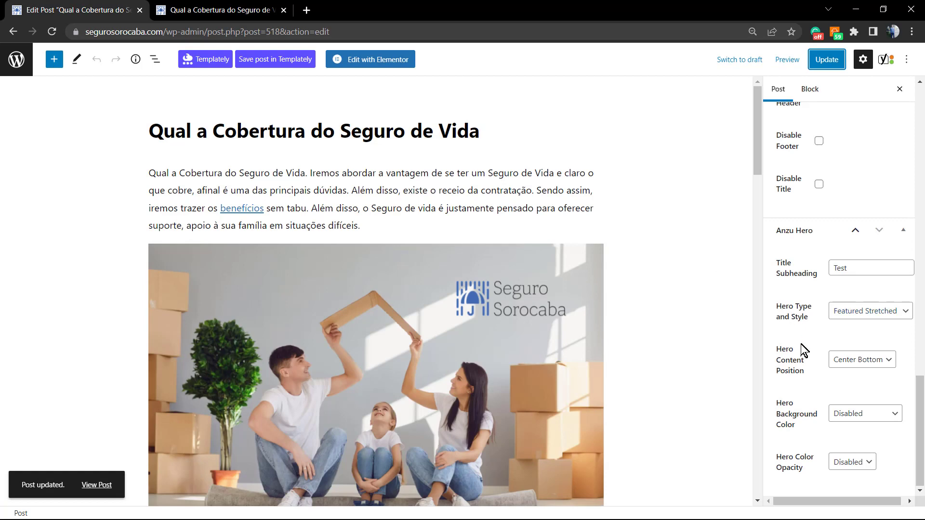
Step: Keep Featured Stretched, set the hero to Center Center with a Primary Color background, and update
{"action": "left_click", "coordinate": [877, 313]}
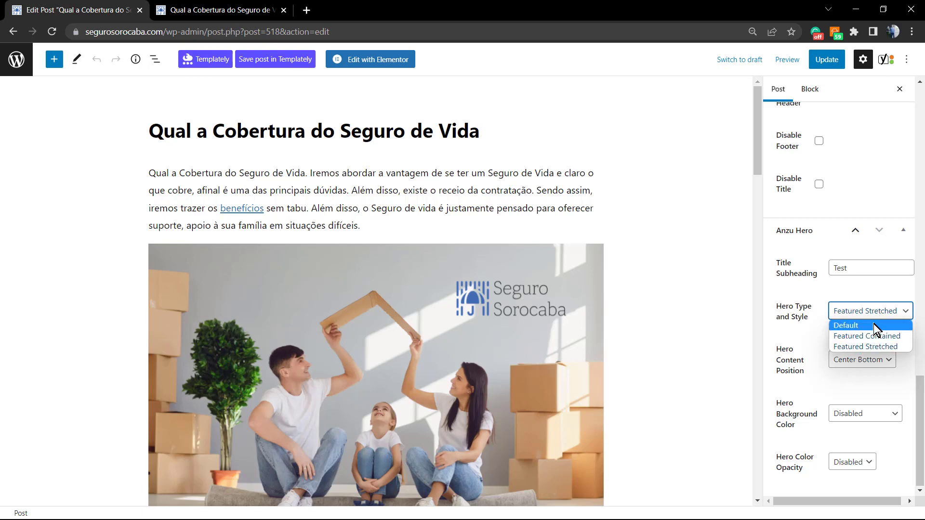
{"action": "left_click", "coordinate": [808, 334]}
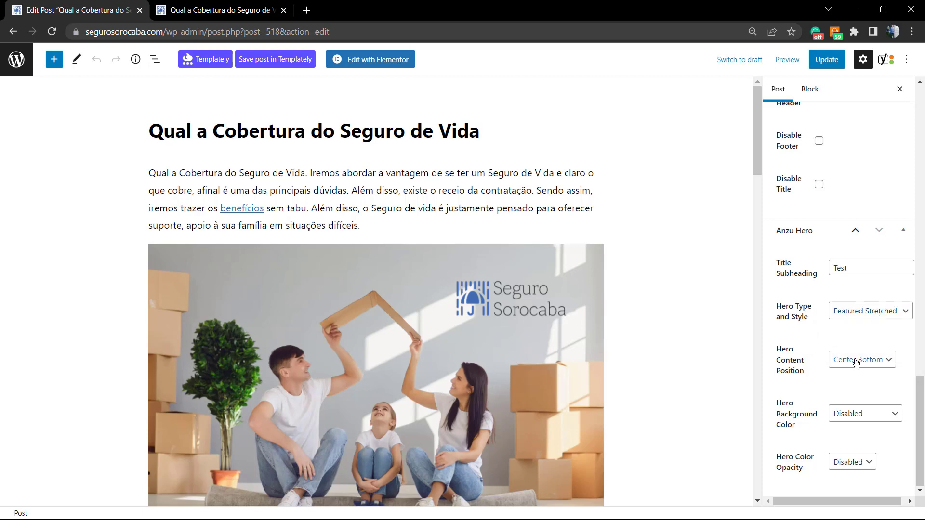
{"action": "left_click", "coordinate": [856, 360]}
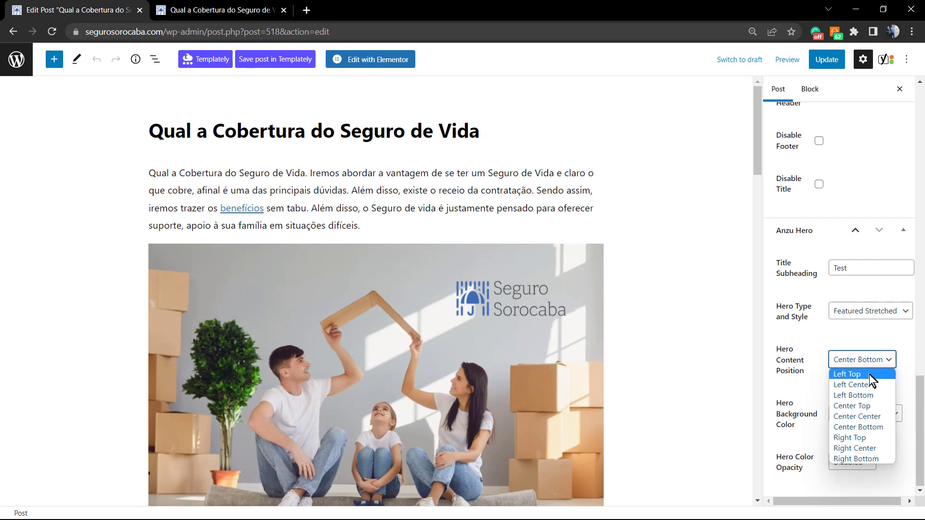
{"action": "left_click", "coordinate": [876, 417]}
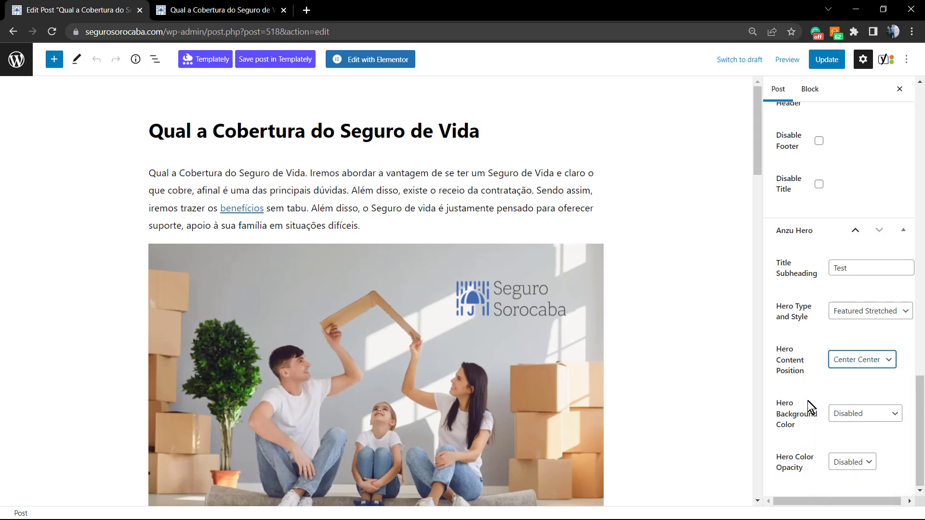
{"action": "left_click", "coordinate": [870, 419]}
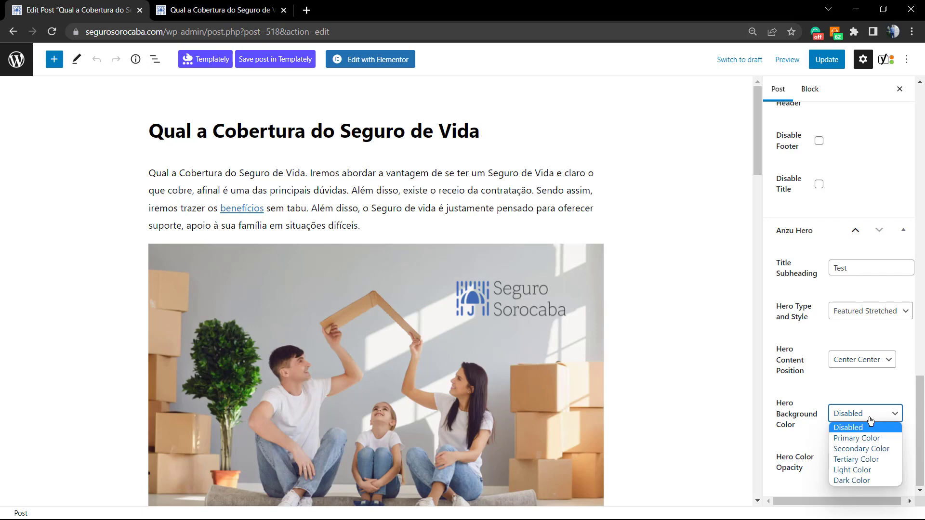
{"action": "left_click", "coordinate": [867, 439]}
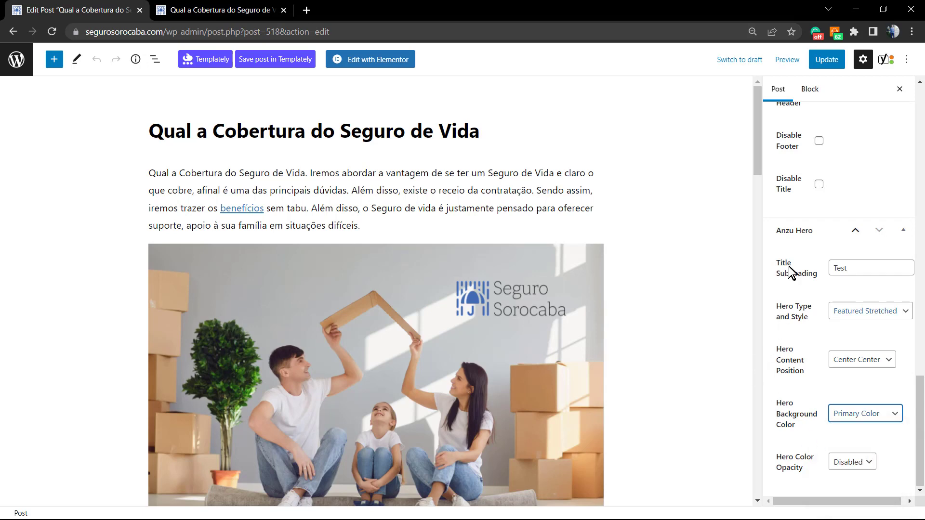
{"action": "left_click", "coordinate": [827, 59]}
{"action": "left_click", "coordinate": [251, 7]}
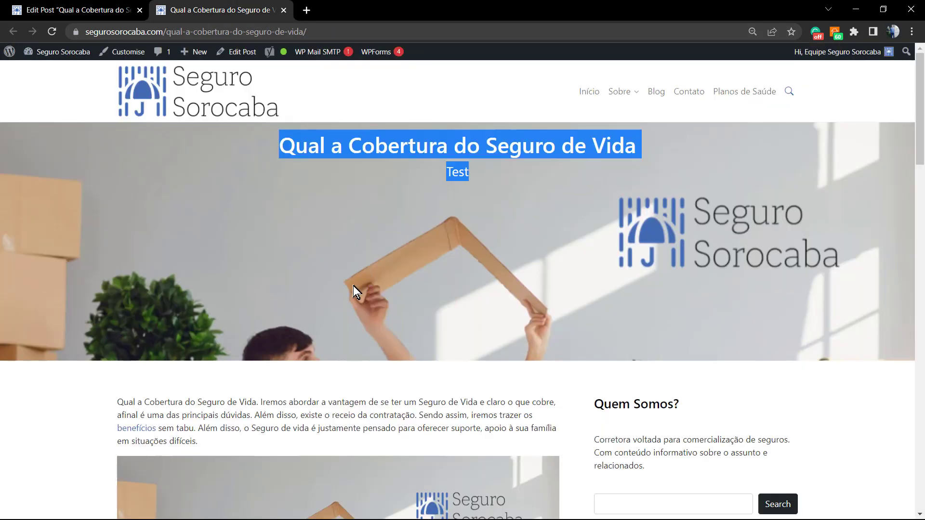
{"action": "key", "text": "F5"}
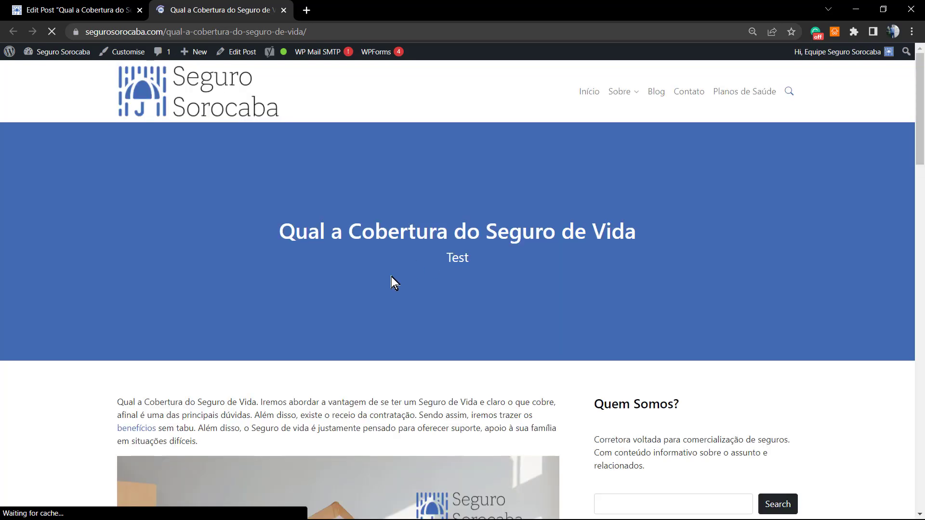
{"action": "left_click", "coordinate": [114, 6]}
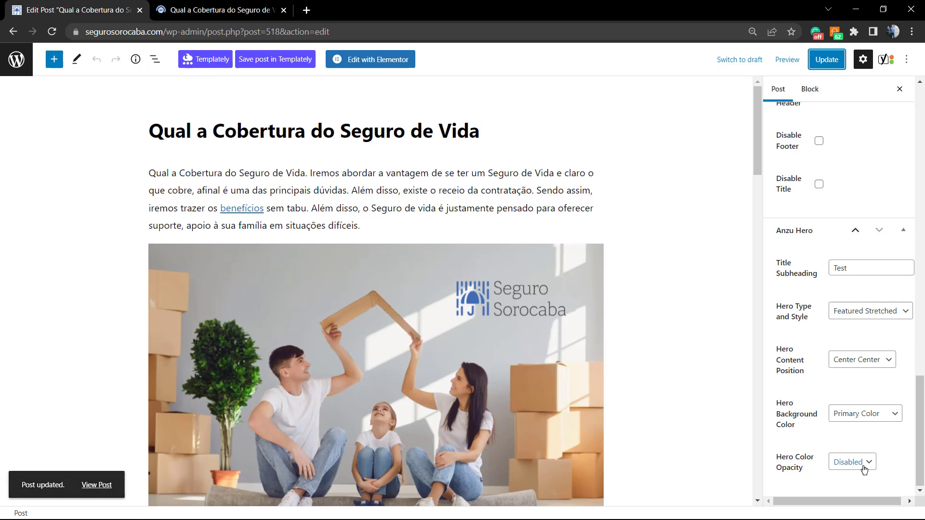
Step: Set Hero Color Opacity to 0.5, update, and view the live post
{"action": "left_click", "coordinate": [863, 463]}
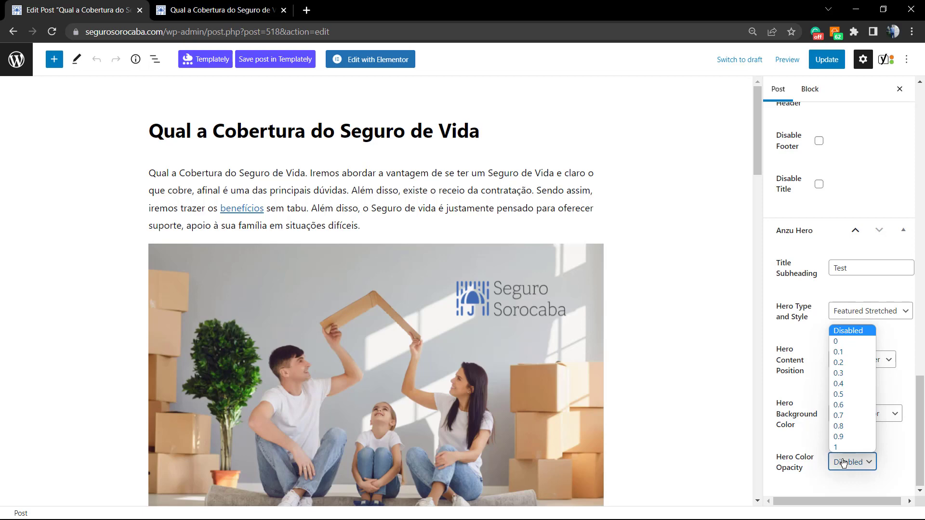
{"action": "left_click", "coordinate": [863, 394]}
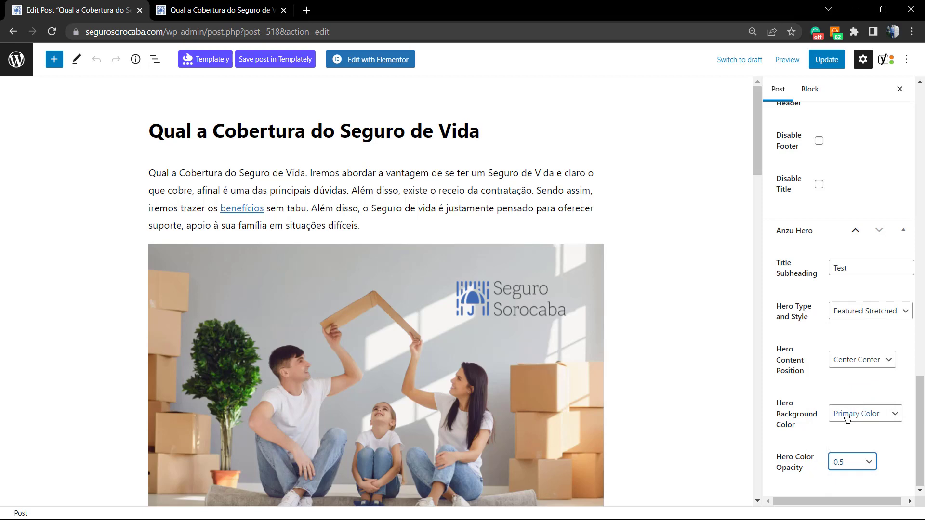
{"action": "left_click", "coordinate": [825, 66]}
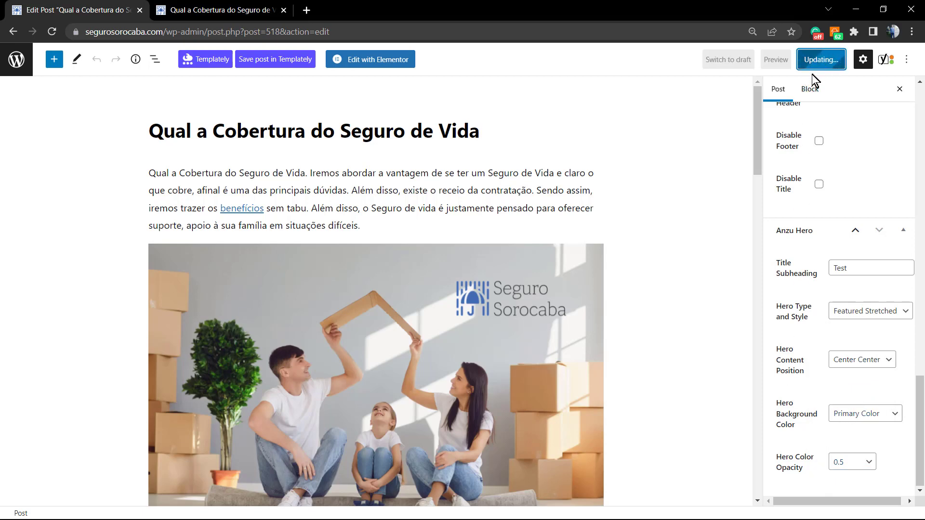
{"action": "left_click", "coordinate": [173, 10]}
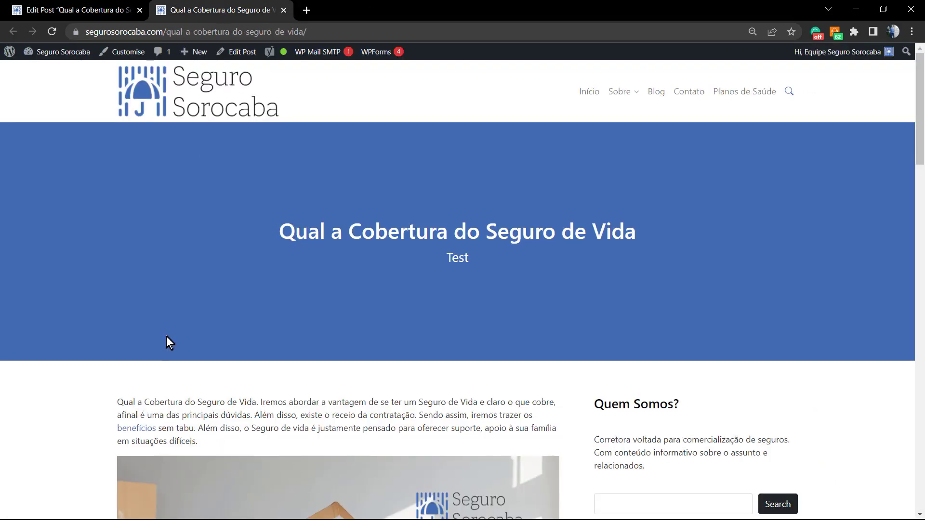
Step: Reload the live post and review the blue overlay hero with centred title and 'Test' subheading, dismissing the Avast popup
{"action": "key", "text": "F5"}
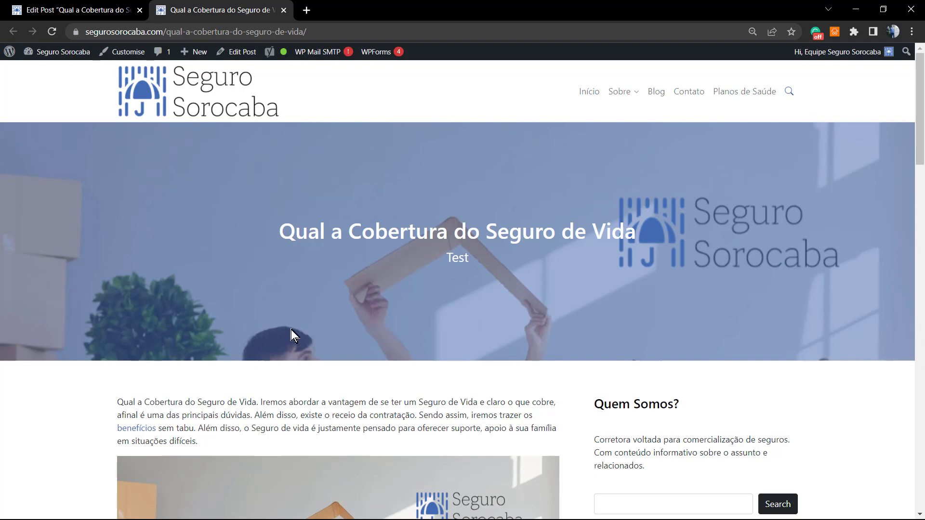
{"action": "scroll", "coordinate": [276, 320], "scroll_direction": "down", "scroll_amount": 8}
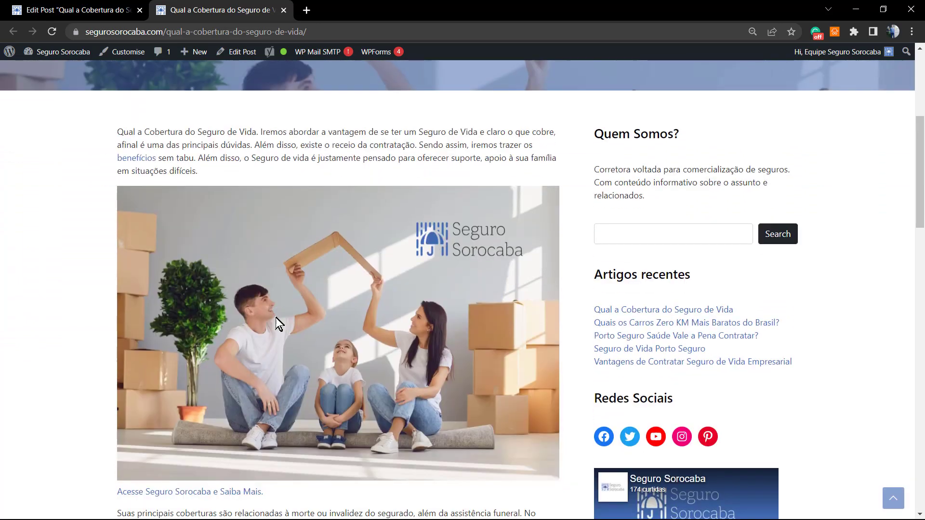
{"action": "scroll", "coordinate": [273, 309], "scroll_direction": "down", "scroll_amount": 2}
{"action": "scroll", "coordinate": [269, 299], "scroll_direction": "up", "scroll_amount": 10}
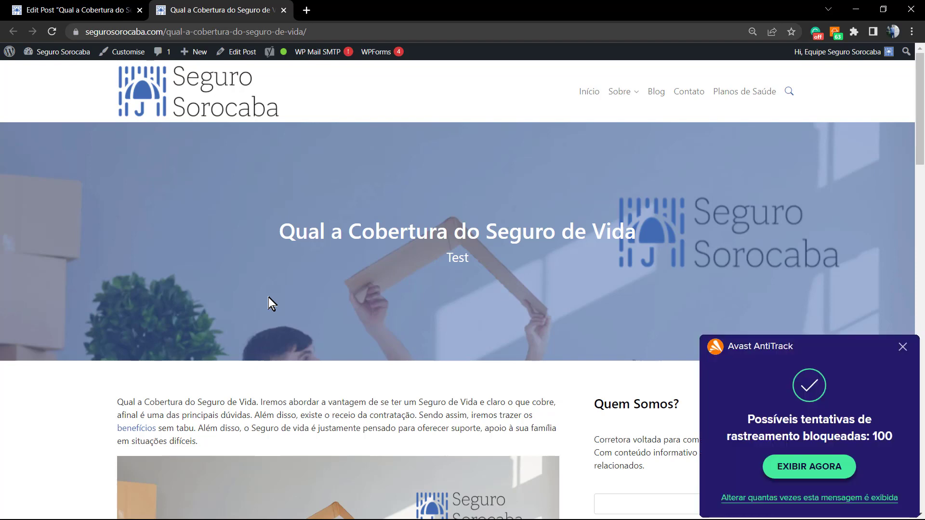
{"action": "left_click", "coordinate": [901, 347]}
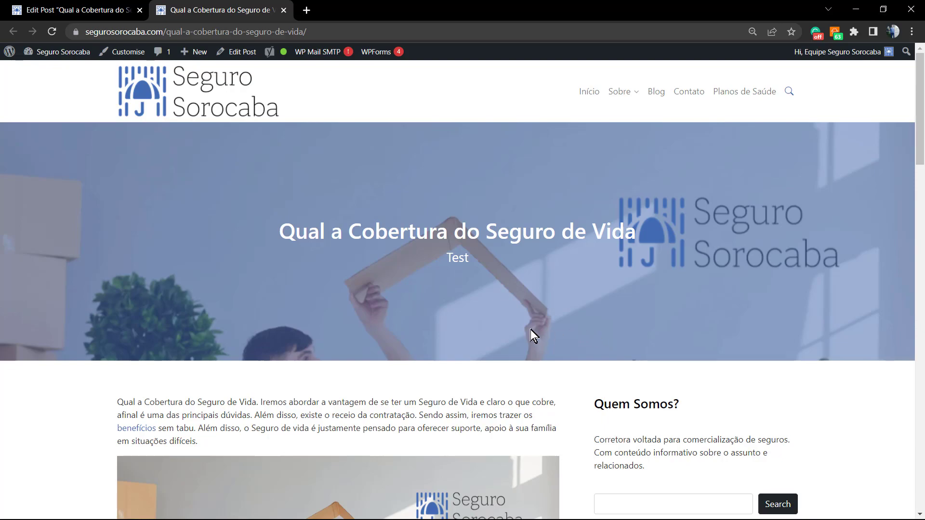
{"action": "scroll", "coordinate": [535, 334], "scroll_direction": "down", "scroll_amount": 14}
{"action": "scroll", "coordinate": [408, 308], "scroll_direction": "up", "scroll_amount": 15}
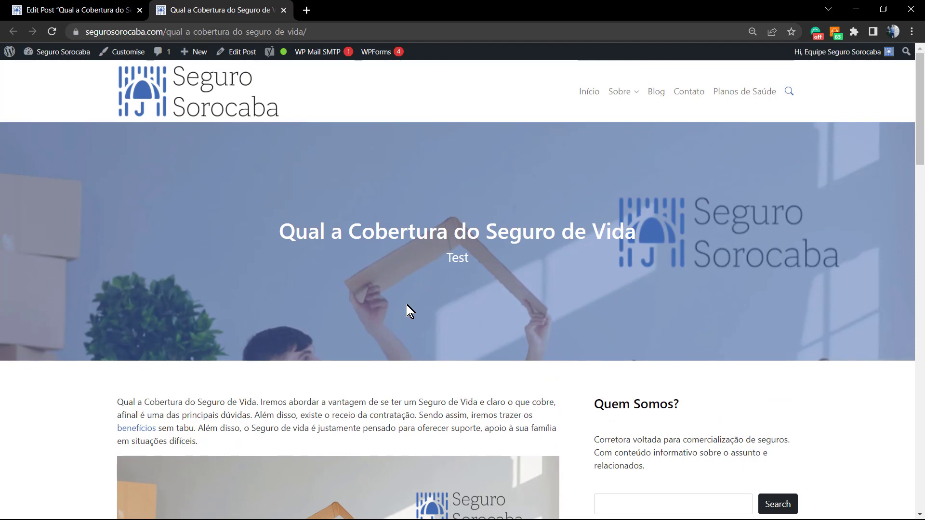